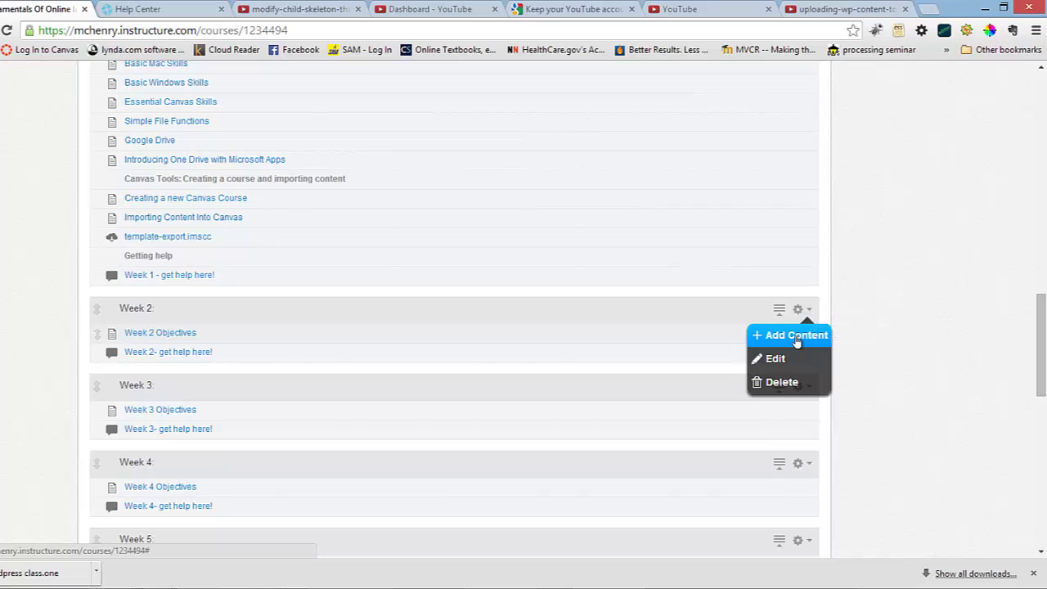
Step: Add a new discussion topic named "How to make a useable online course" to the Week 2 module
click(796, 344)
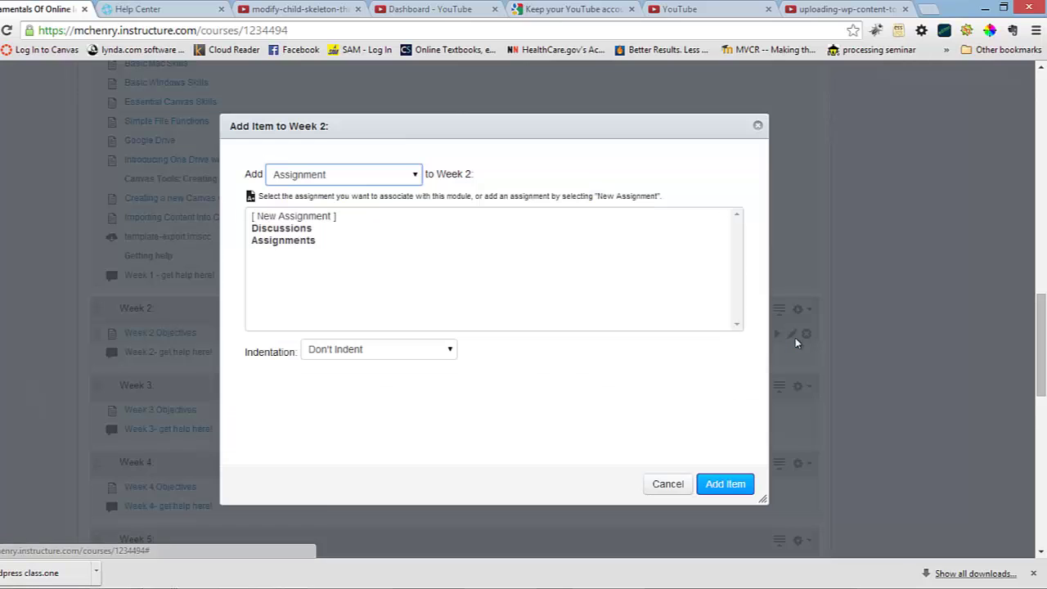
click(417, 175)
click(391, 287)
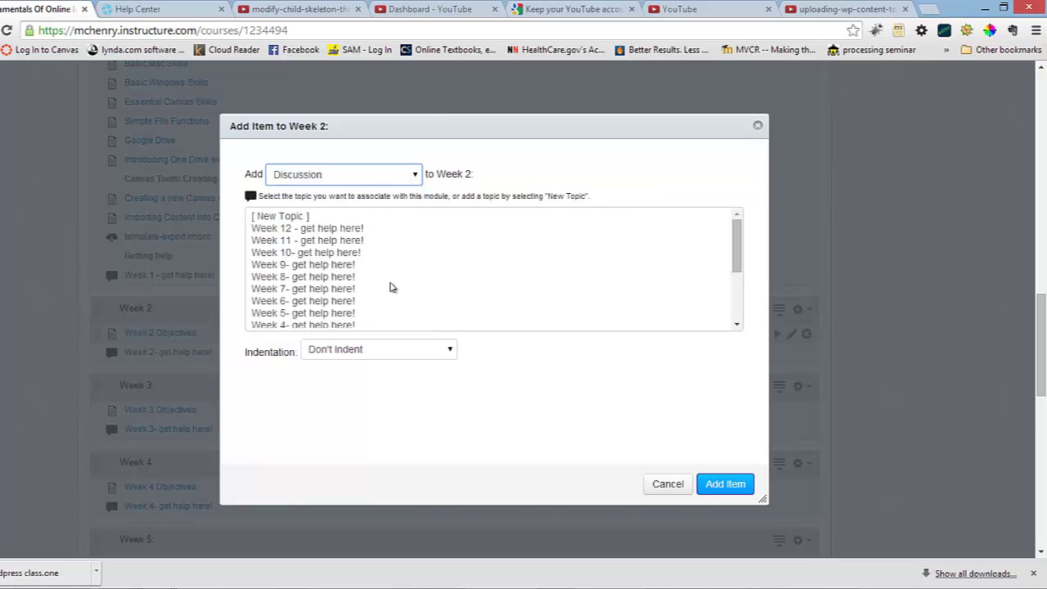
click(328, 217)
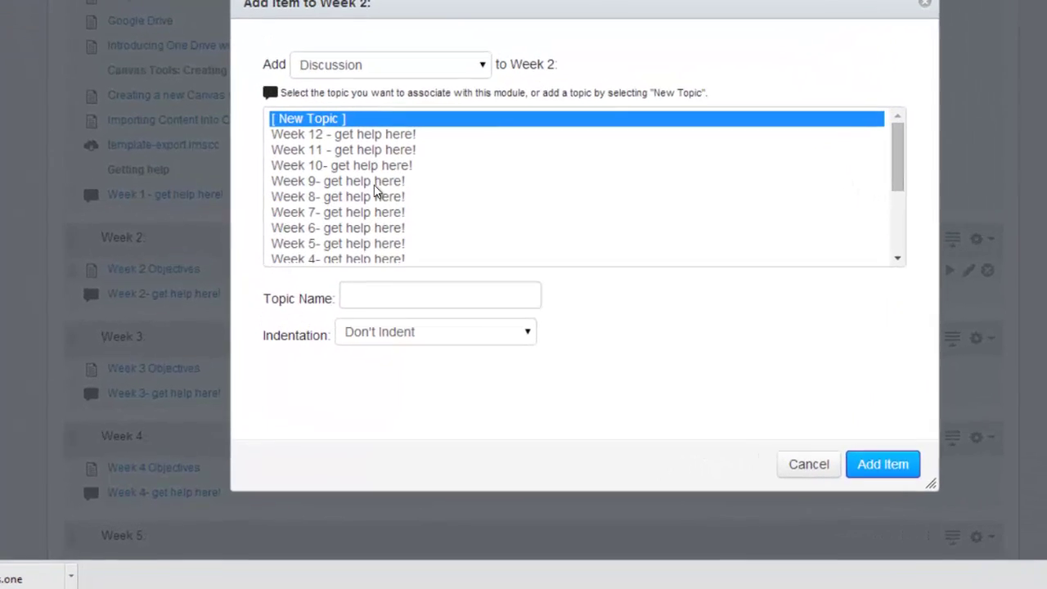
click(359, 335)
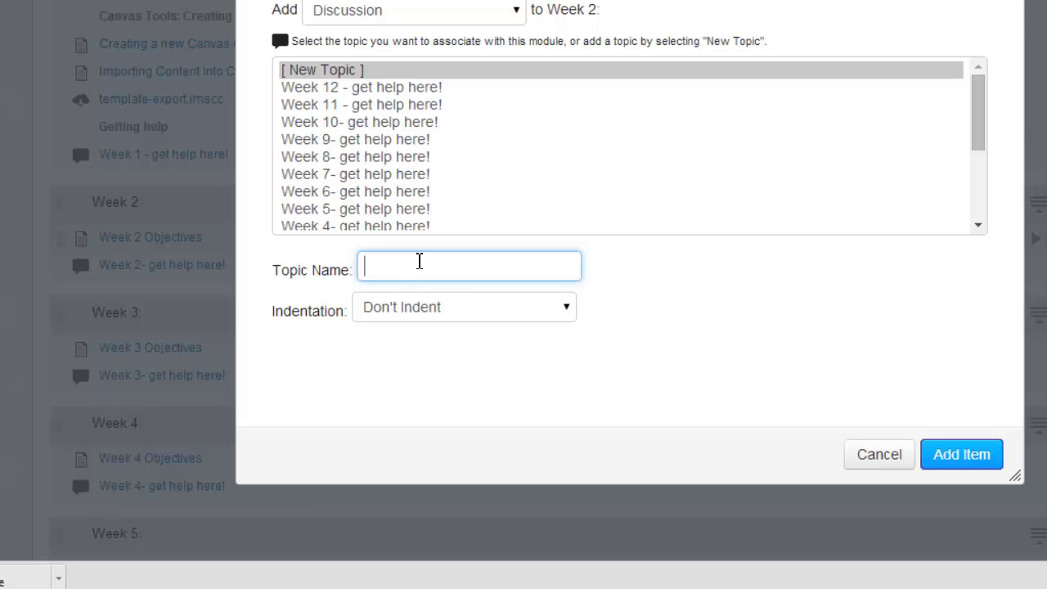
text(How to make )
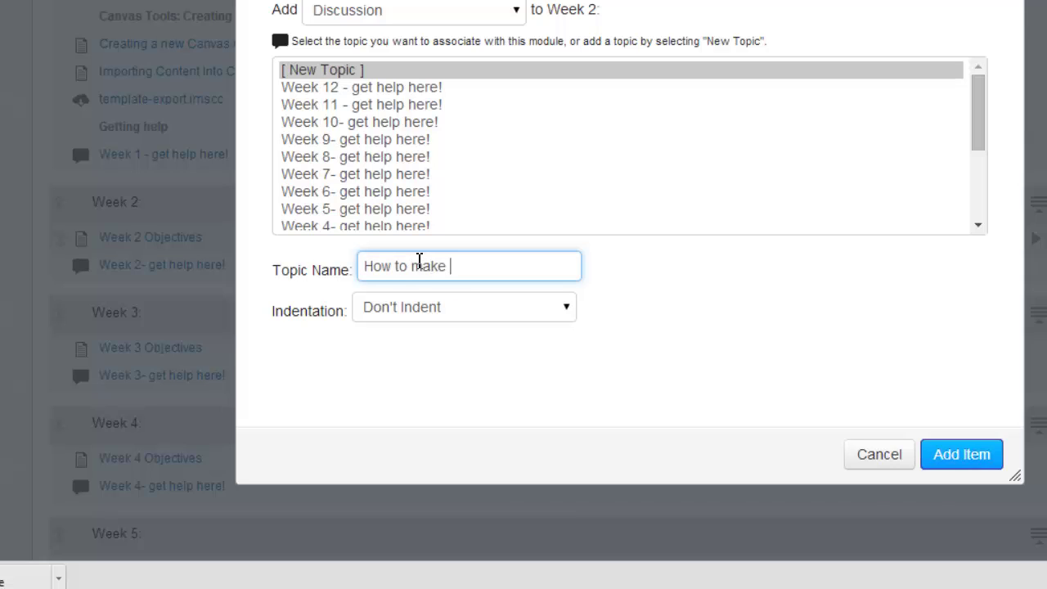
text(a useable online course)
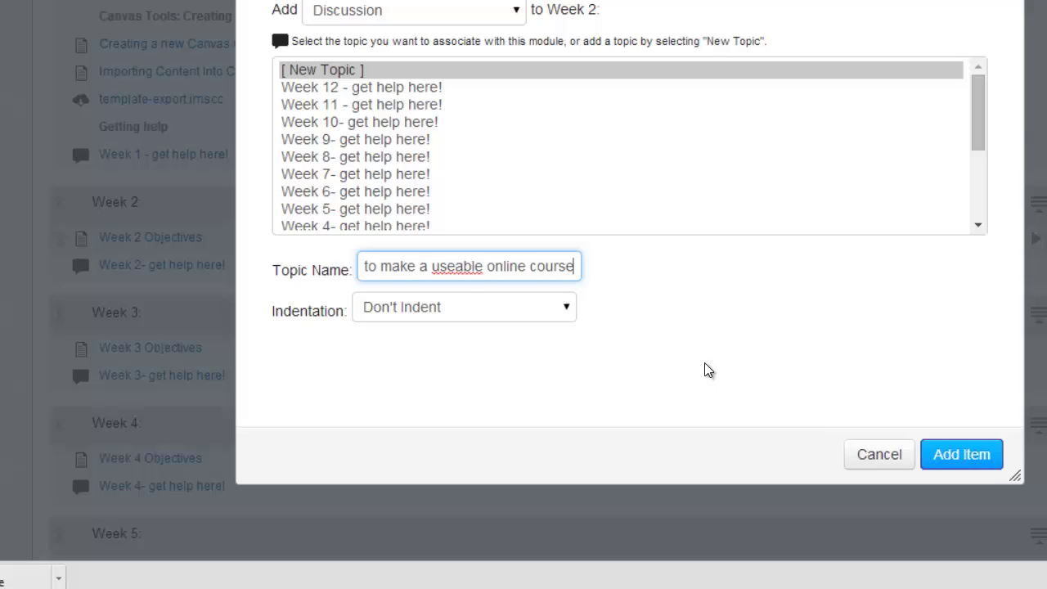
click(982, 466)
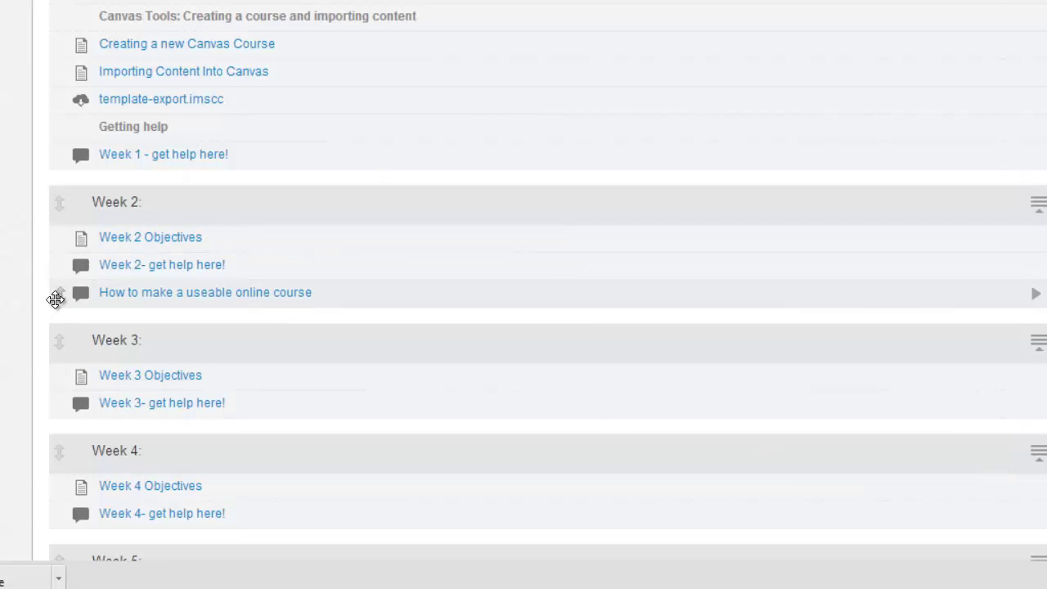
Step: Move the new discussion above "Week 2- get help here!" in the Week 2 module and open it
drag(57, 294, 54, 267)
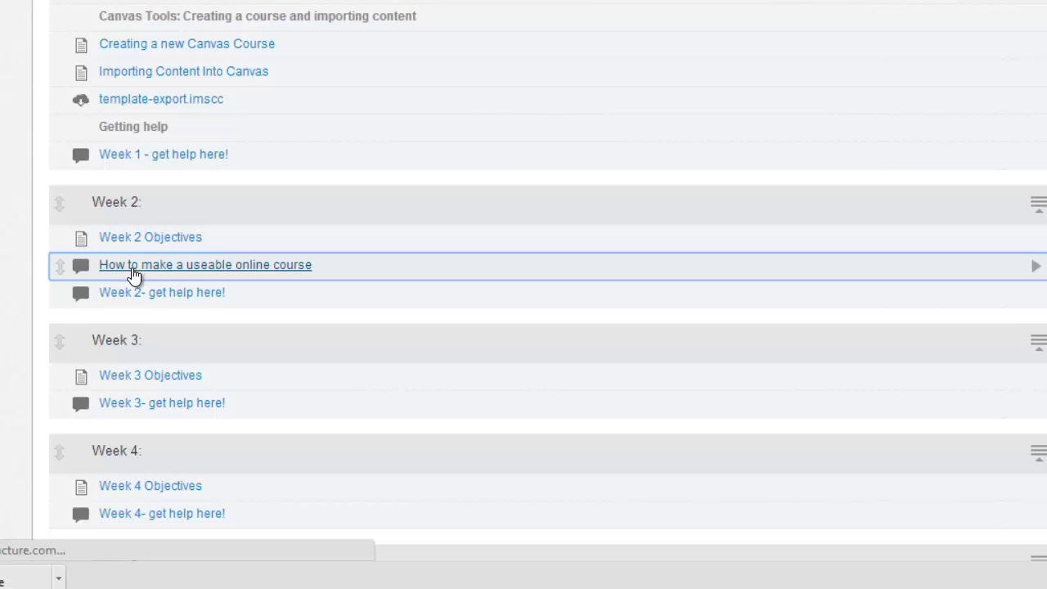
click(132, 268)
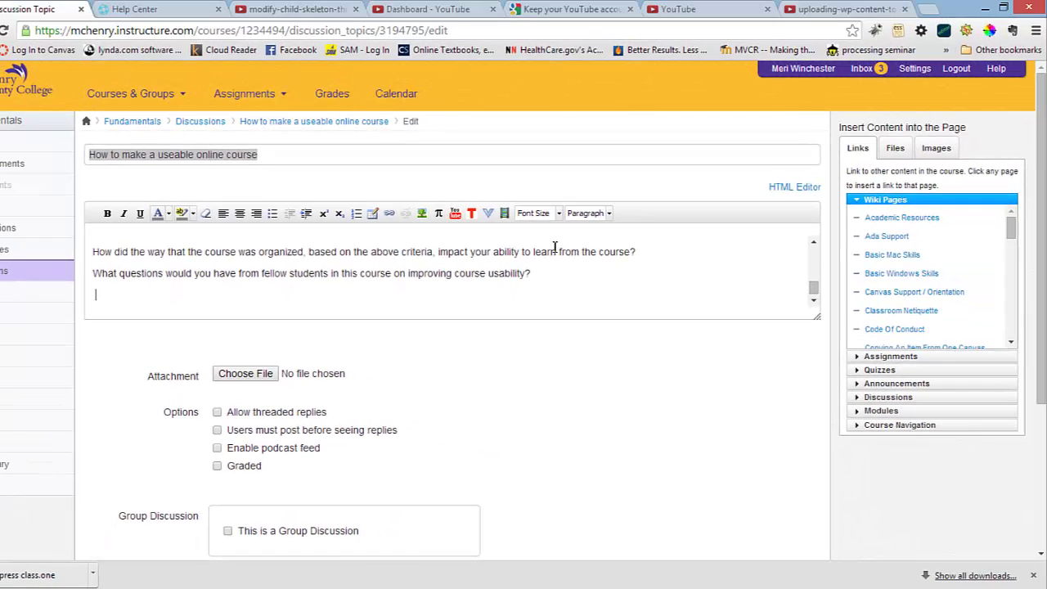
Step: Enlarge the discussion's text box until all the questions fit in it
scroll(555, 246, up, 3)
scroll(555, 247, up, 2)
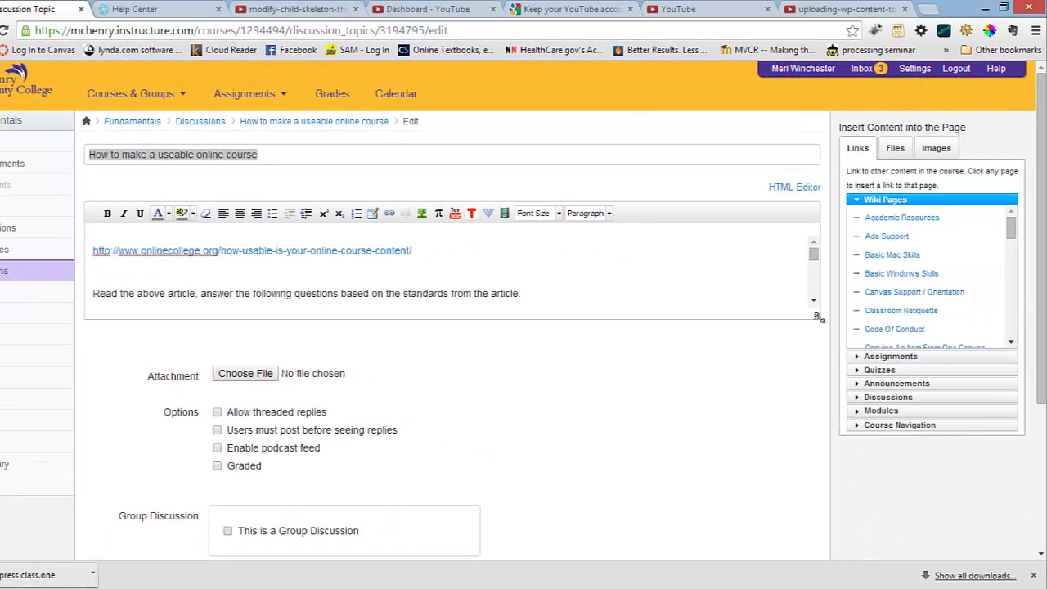
drag(817, 318, 837, 540)
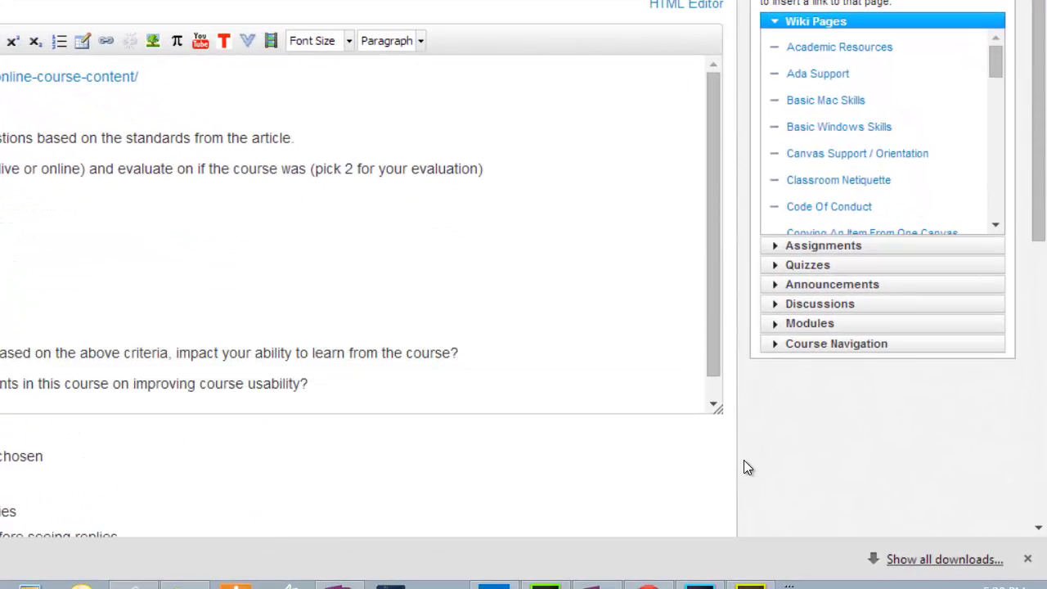
drag(747, 506, 724, 480)
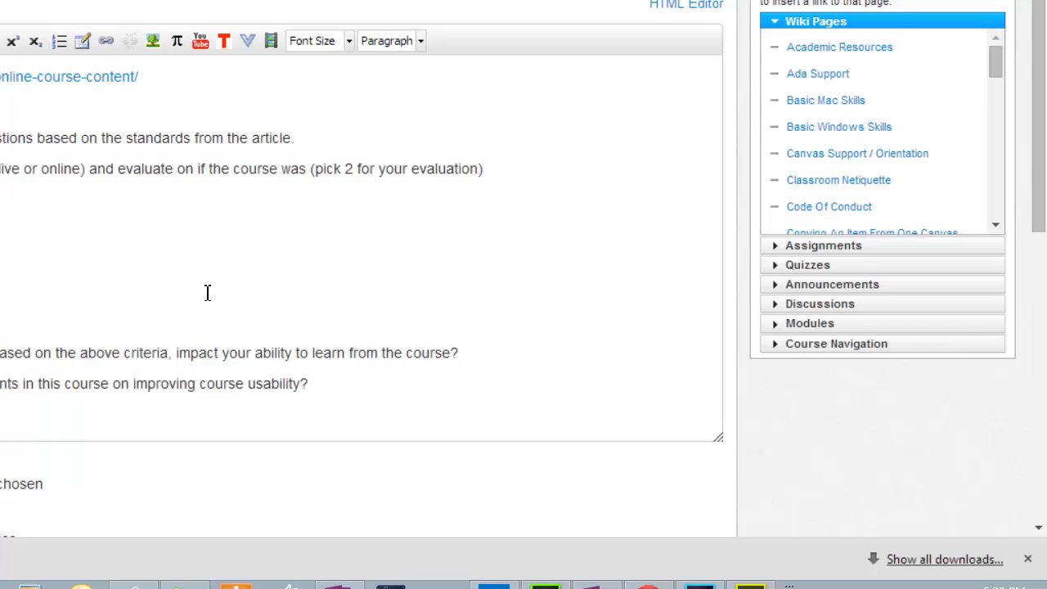
scroll(198, 319, down, 3)
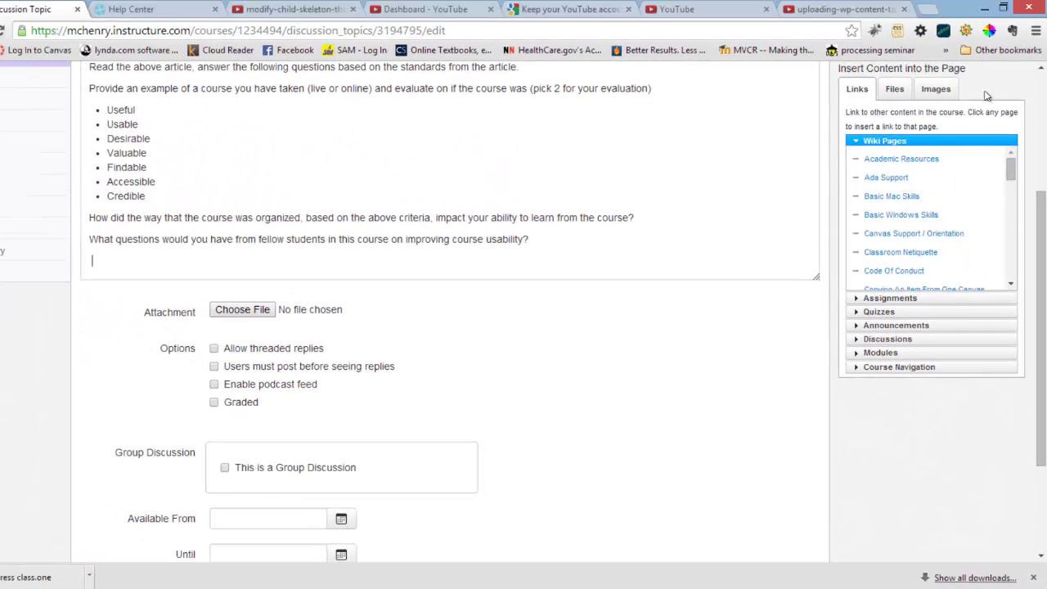
Step: Upload the image output.png from the Pictures folder into course files
click(937, 89)
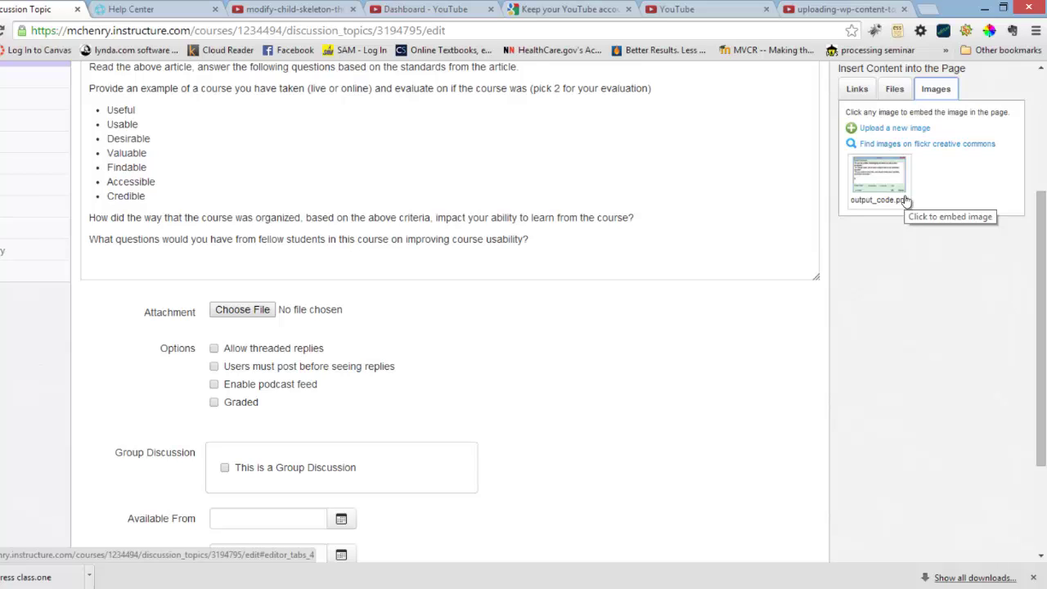
click(906, 129)
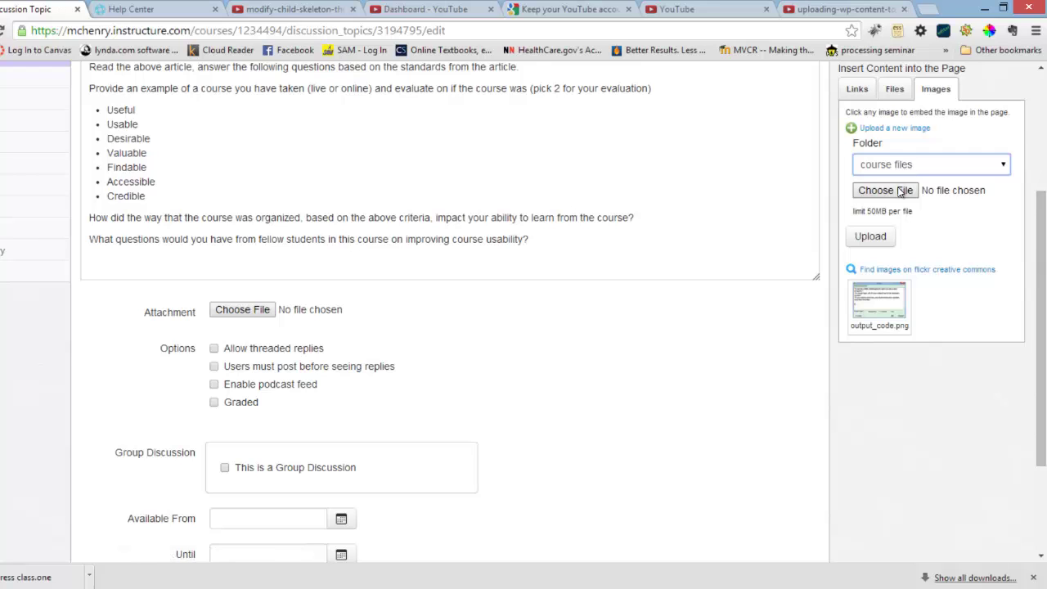
click(900, 189)
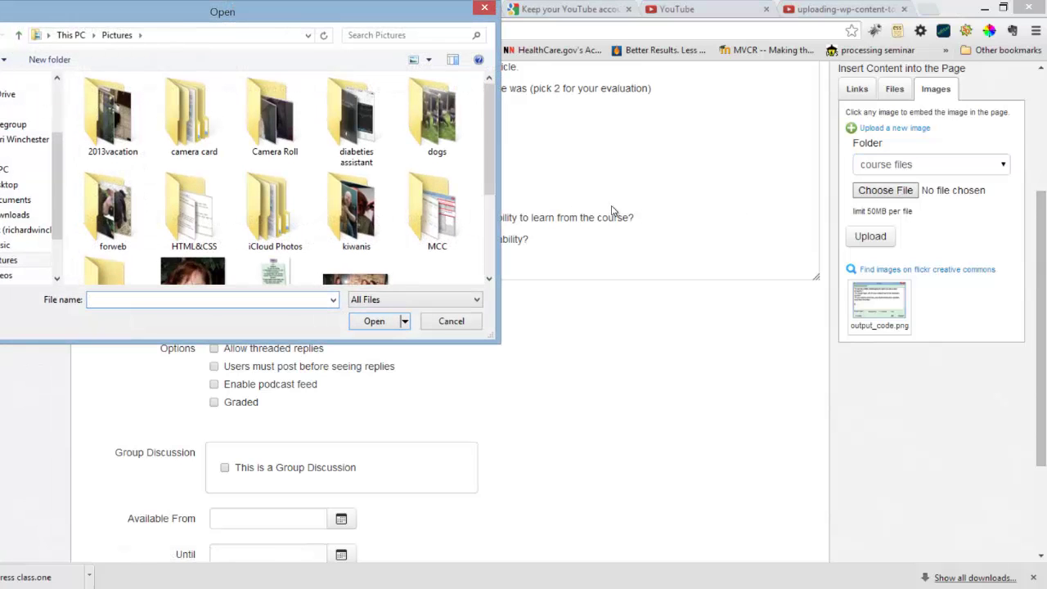
drag(486, 146, 483, 225)
click(446, 190)
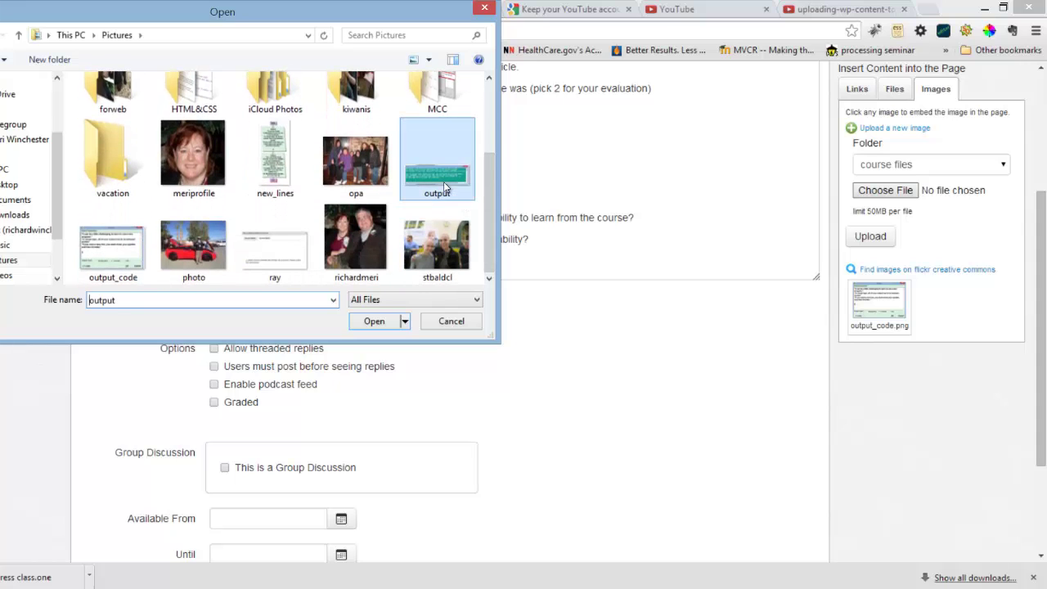
click(372, 322)
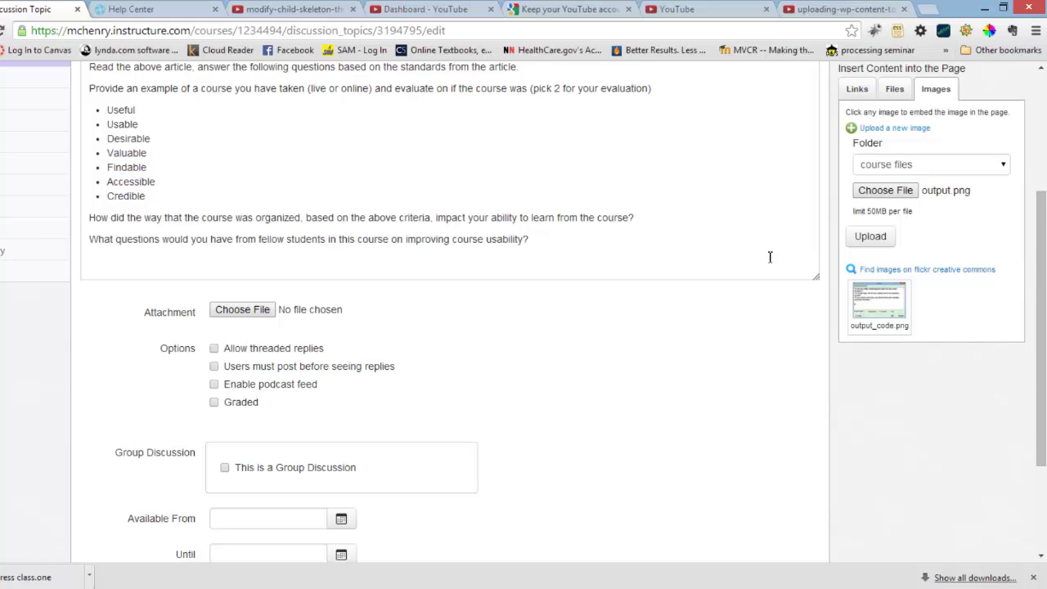
click(861, 244)
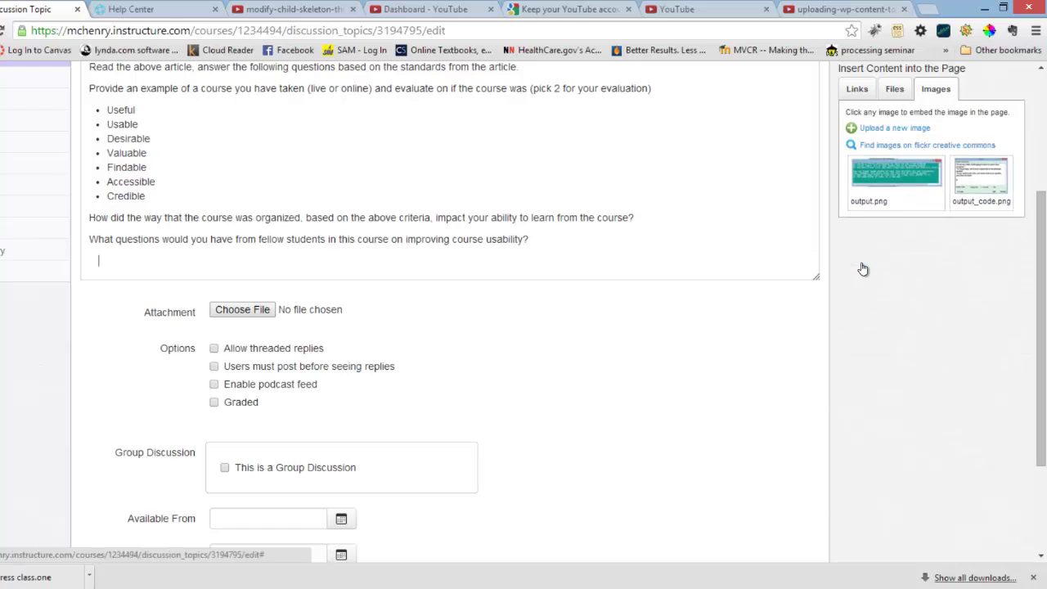
Step: Embed output.png below the last question in the discussion text, and delete the embedded image again
click(932, 186)
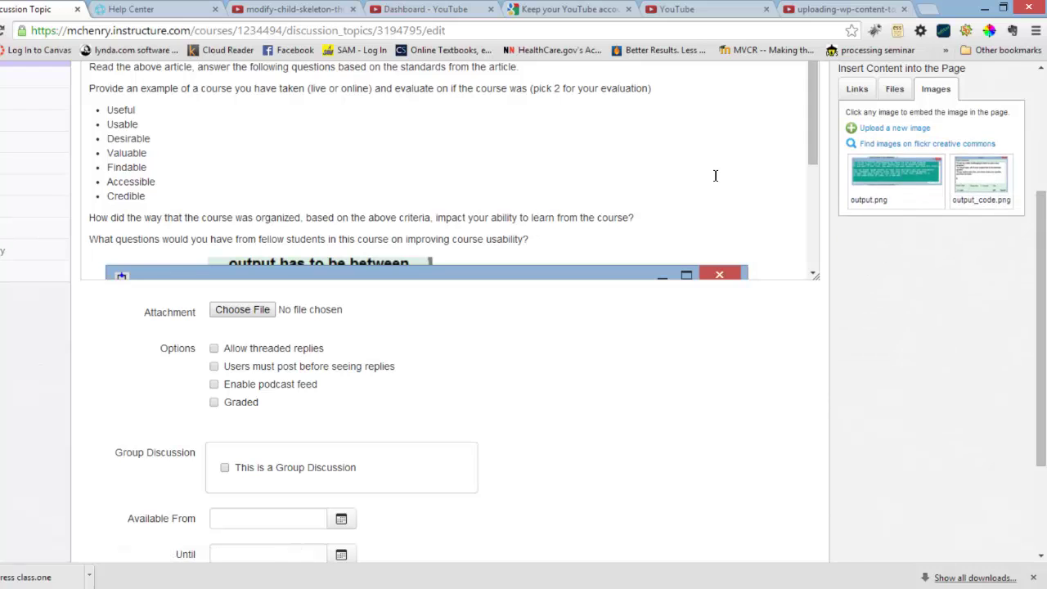
drag(808, 144, 810, 115)
scroll(807, 143, down, 2)
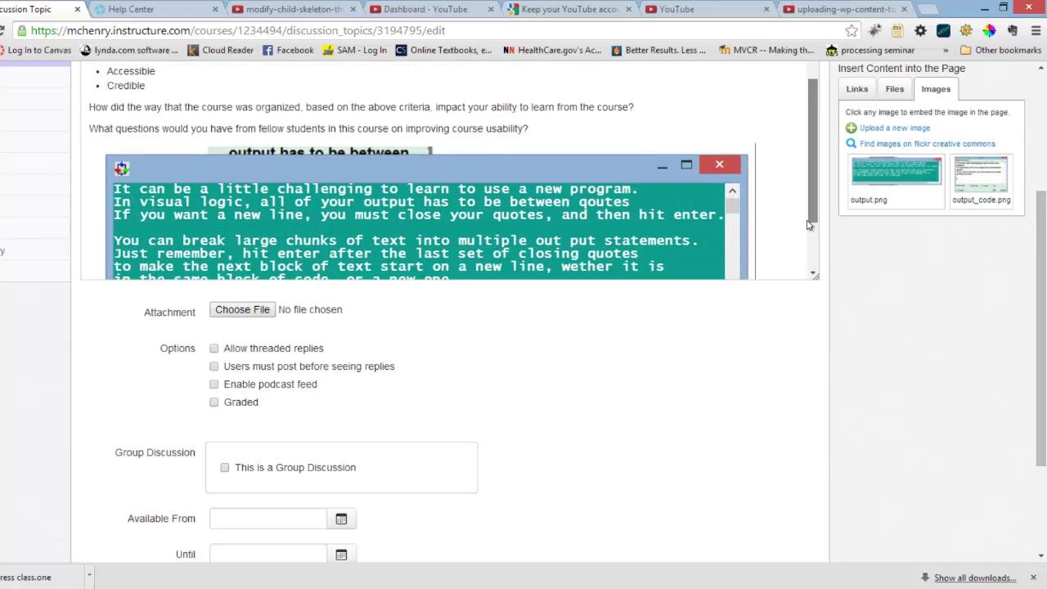
click(676, 211)
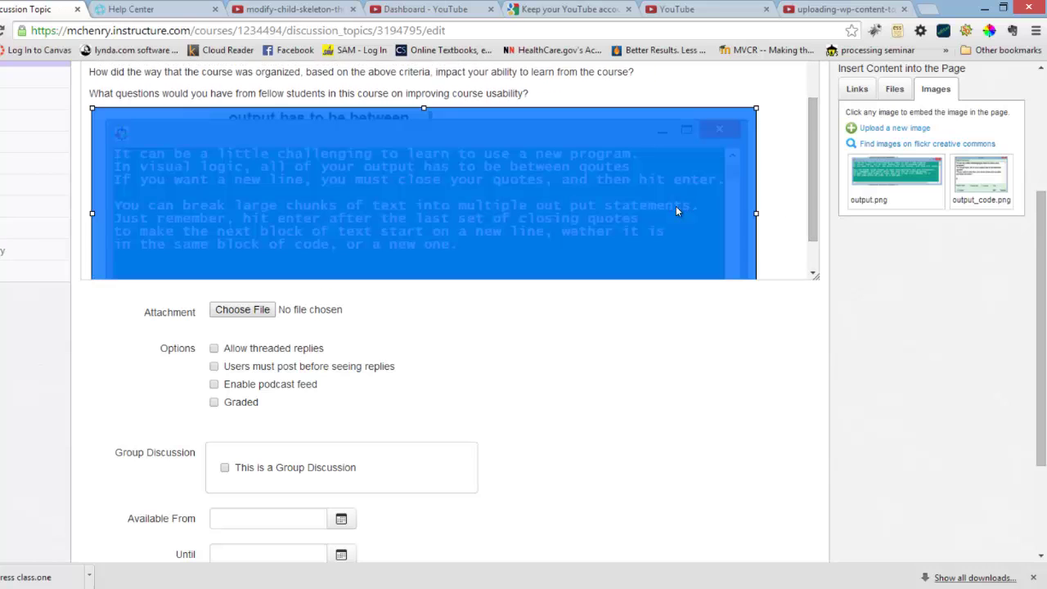
key(Delete)
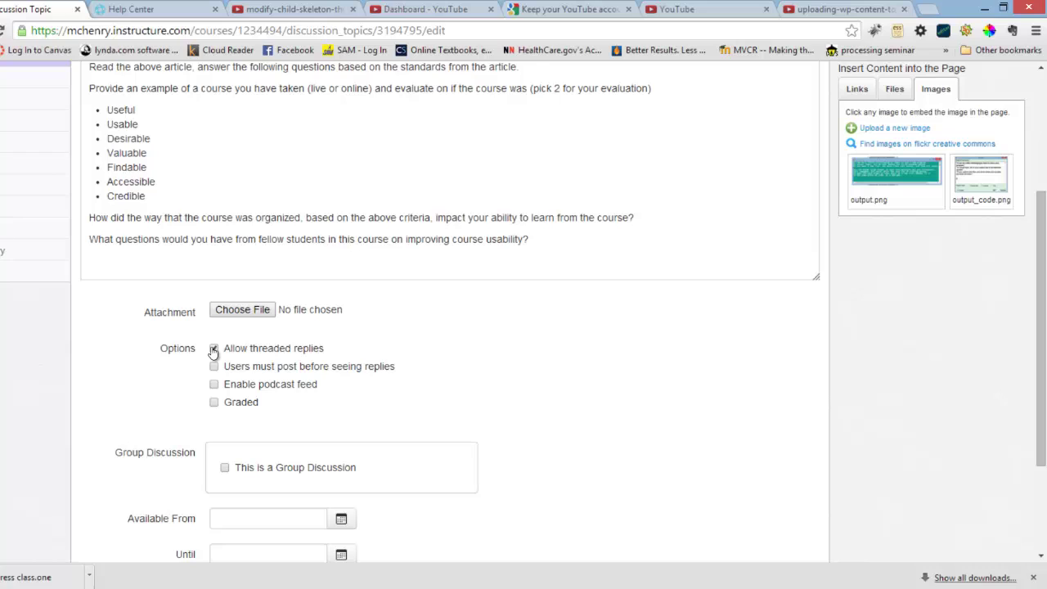
Step: Make the discussion graded
scroll(214, 350, down, 1)
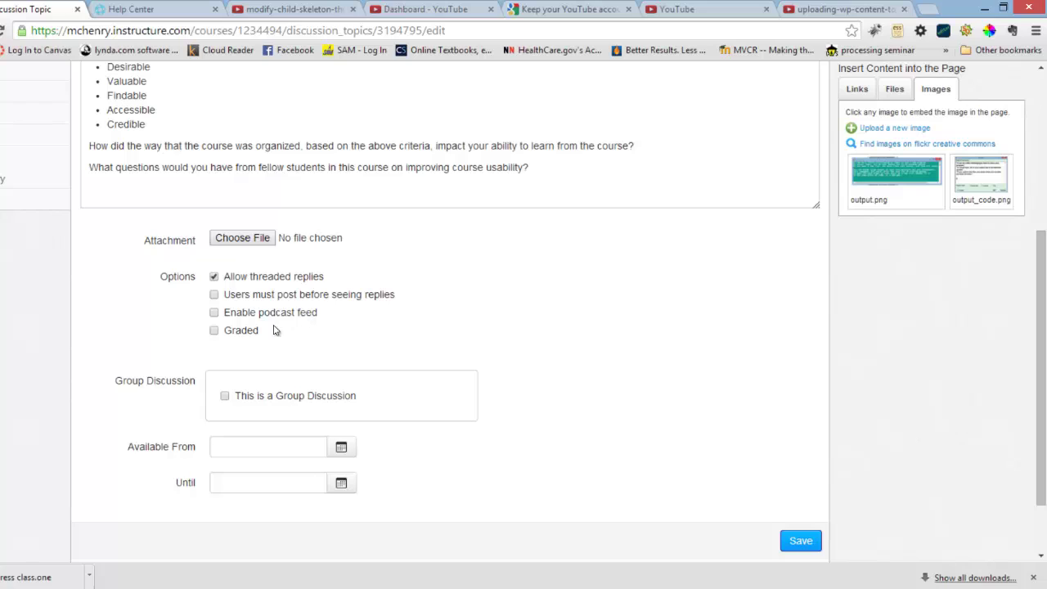
click(215, 331)
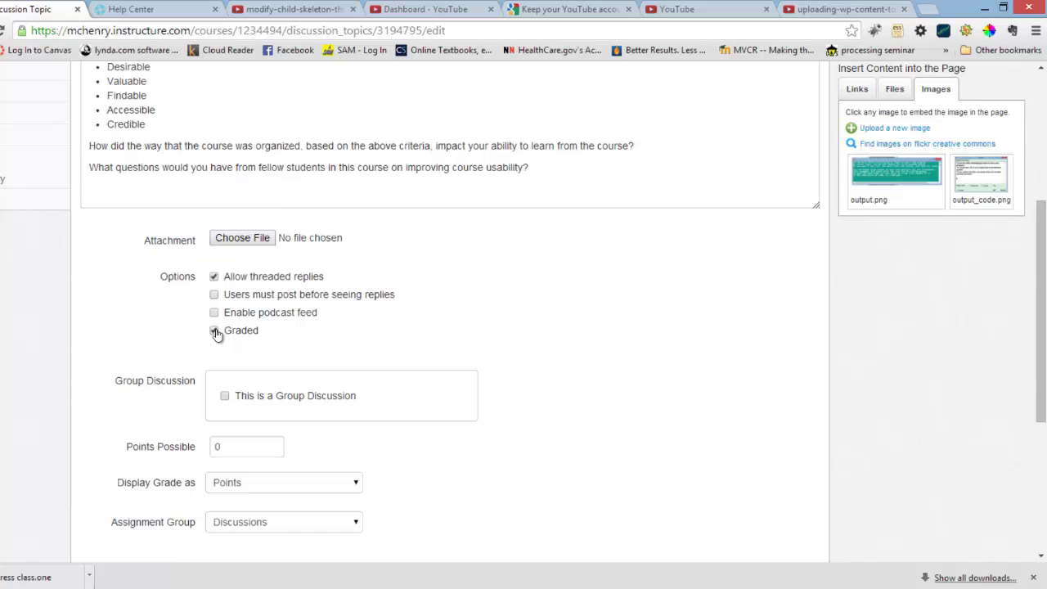
scroll(217, 333, down, 1)
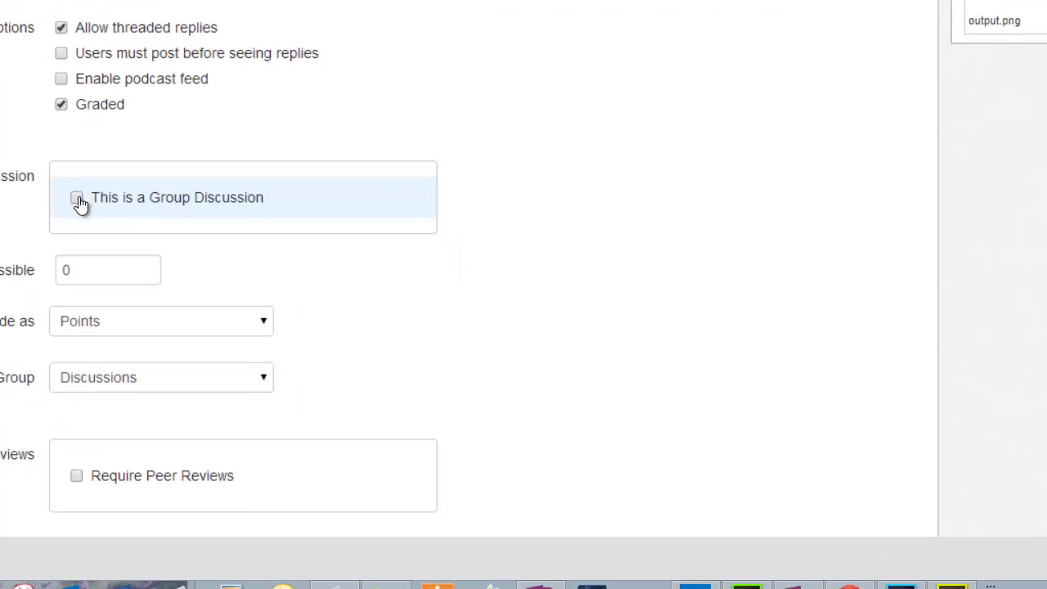
click(76, 198)
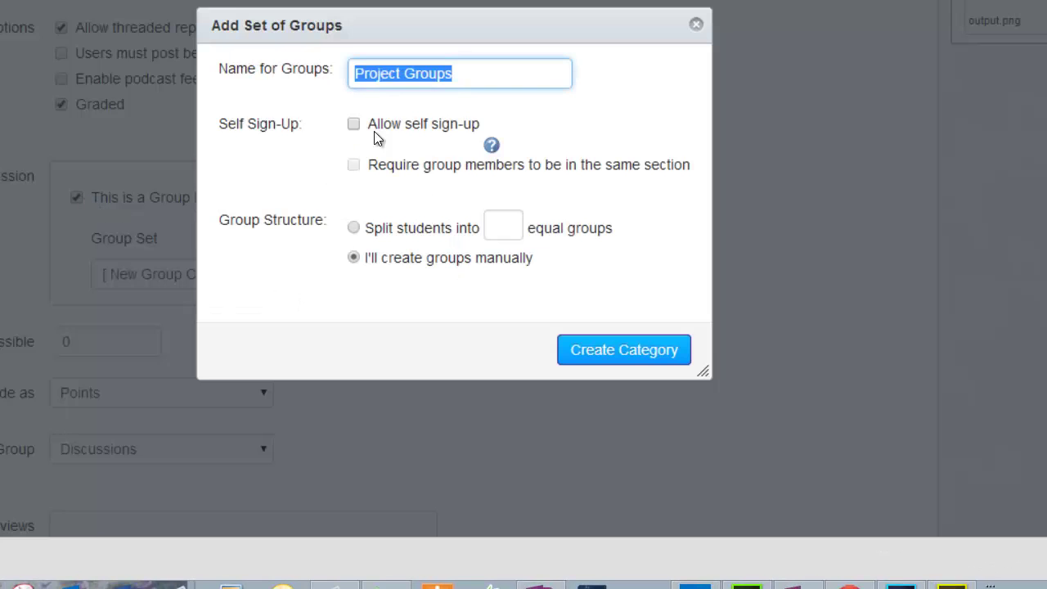
click(360, 232)
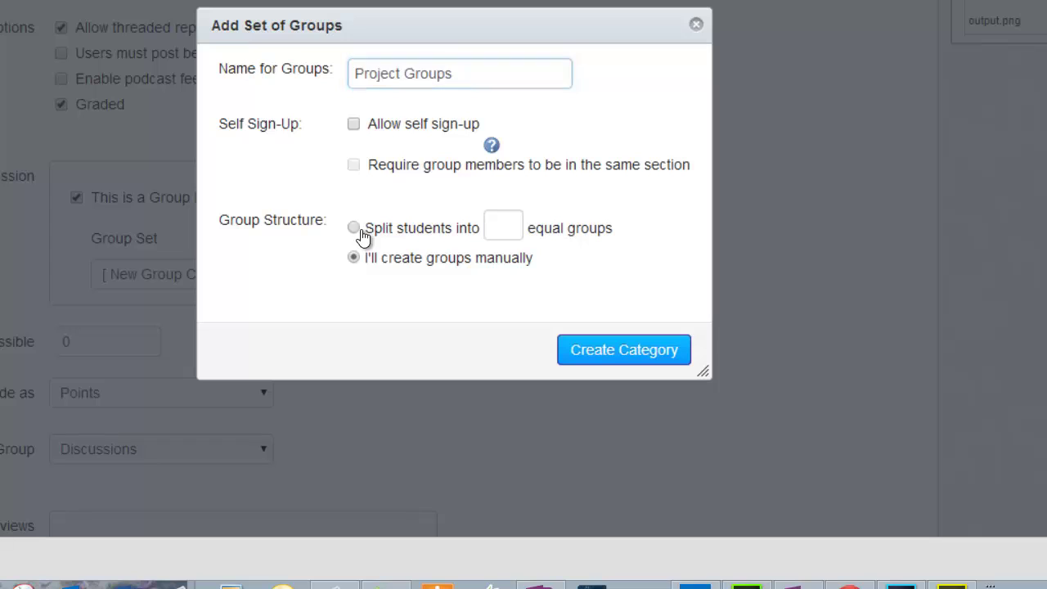
double_click(491, 230)
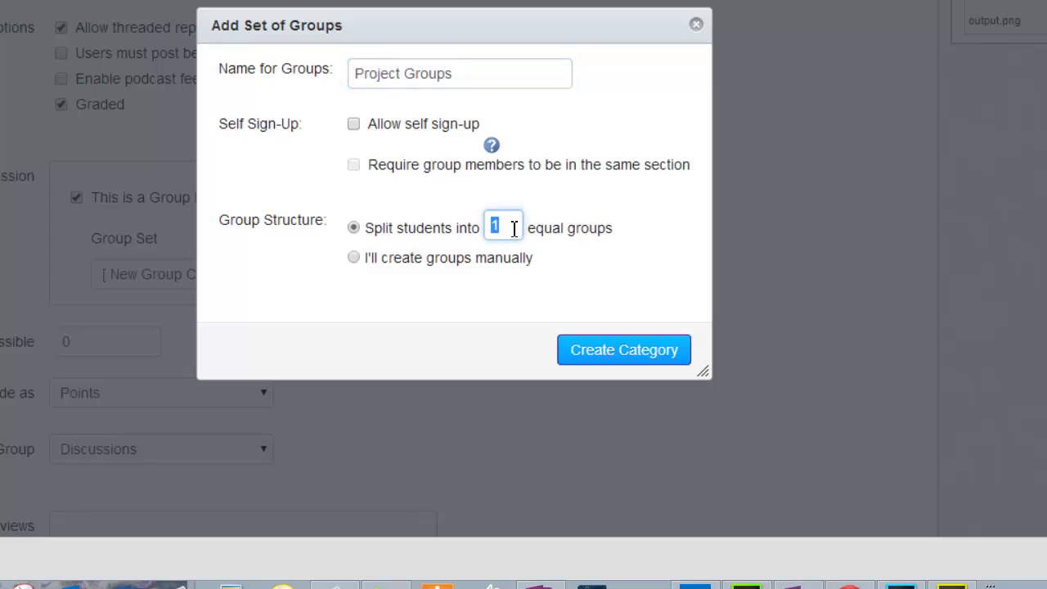
text(3)
click(696, 27)
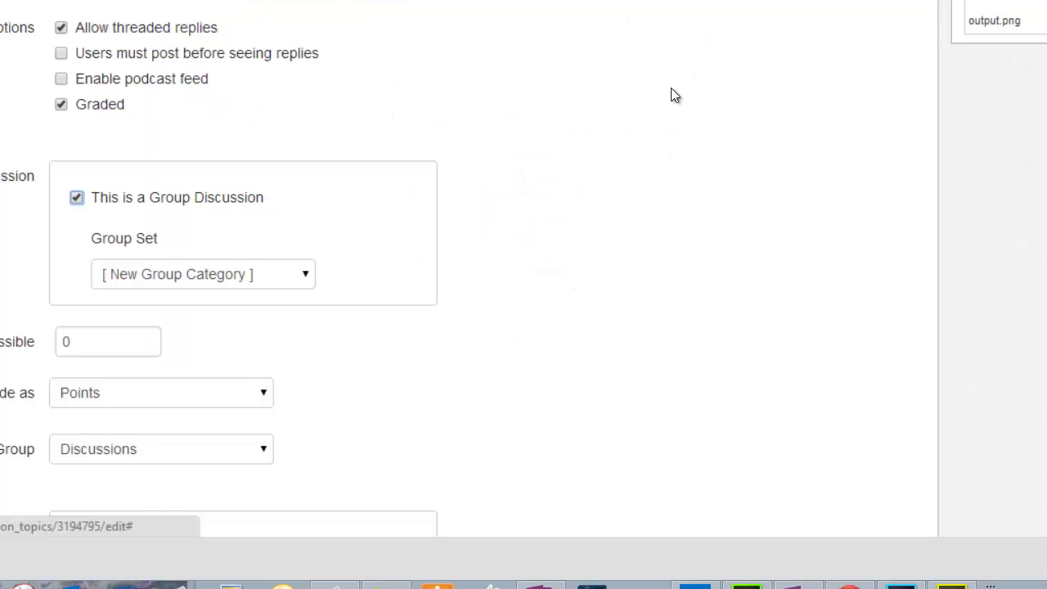
click(77, 200)
Step: Look over the points possible setting and the formats available for displaying the grade
drag(87, 277, 62, 274)
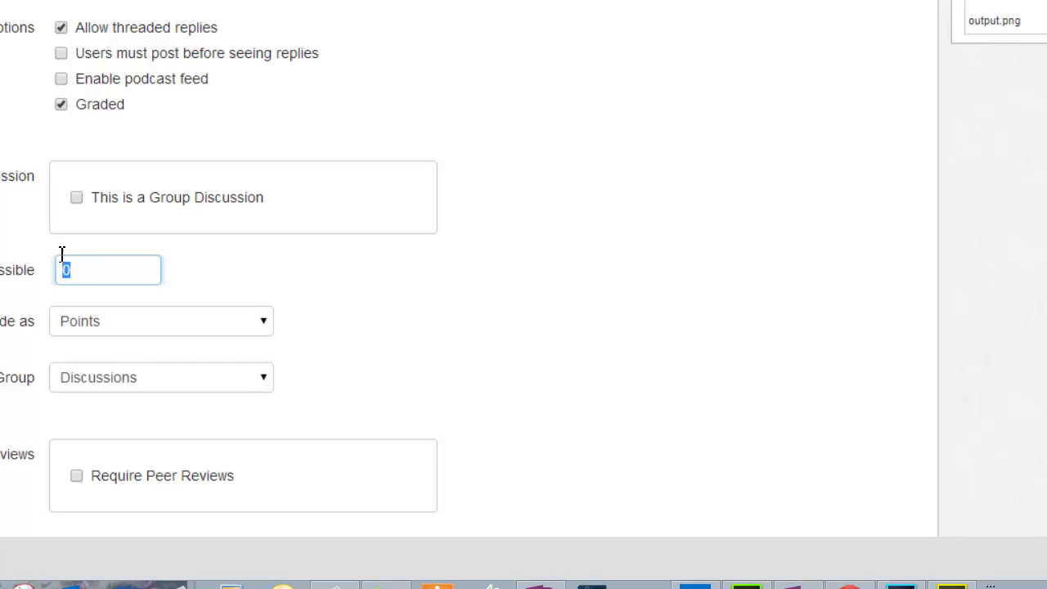
click(87, 321)
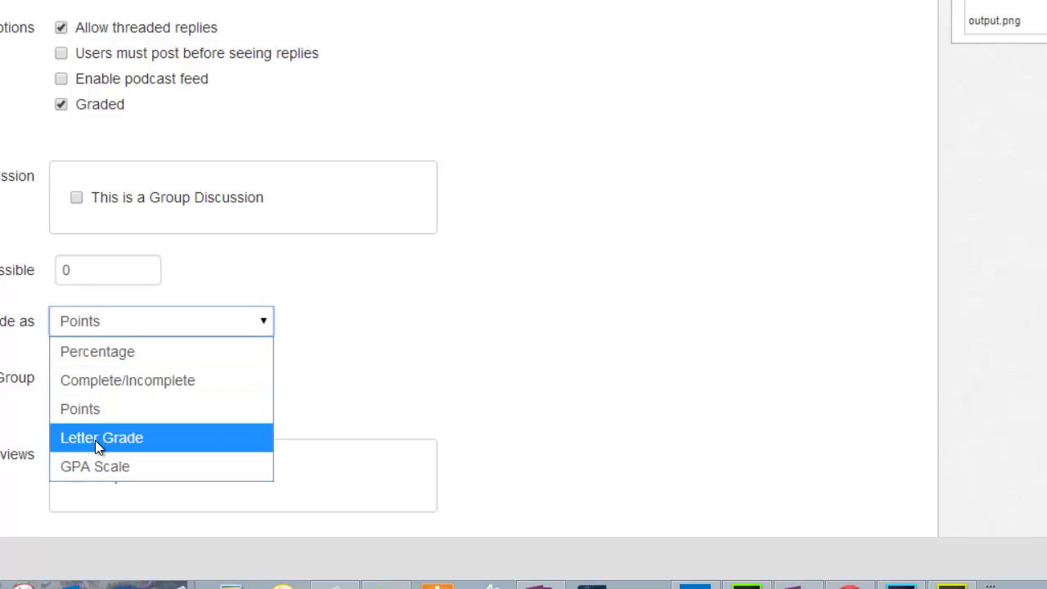
click(295, 427)
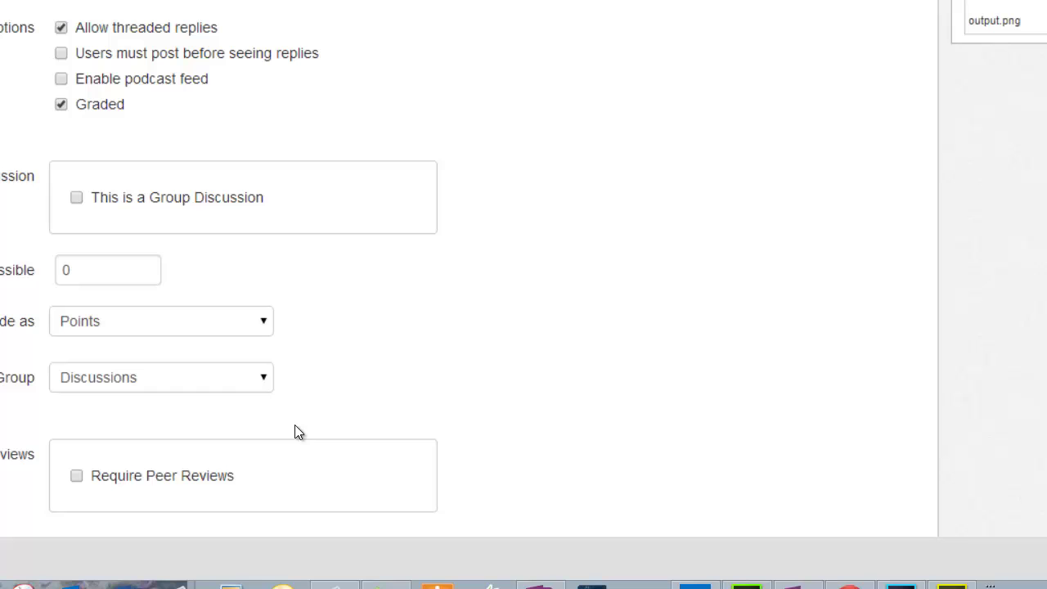
Step: Switch the discussion's assignment group to Assignments and return it to Discussions
click(258, 378)
click(245, 432)
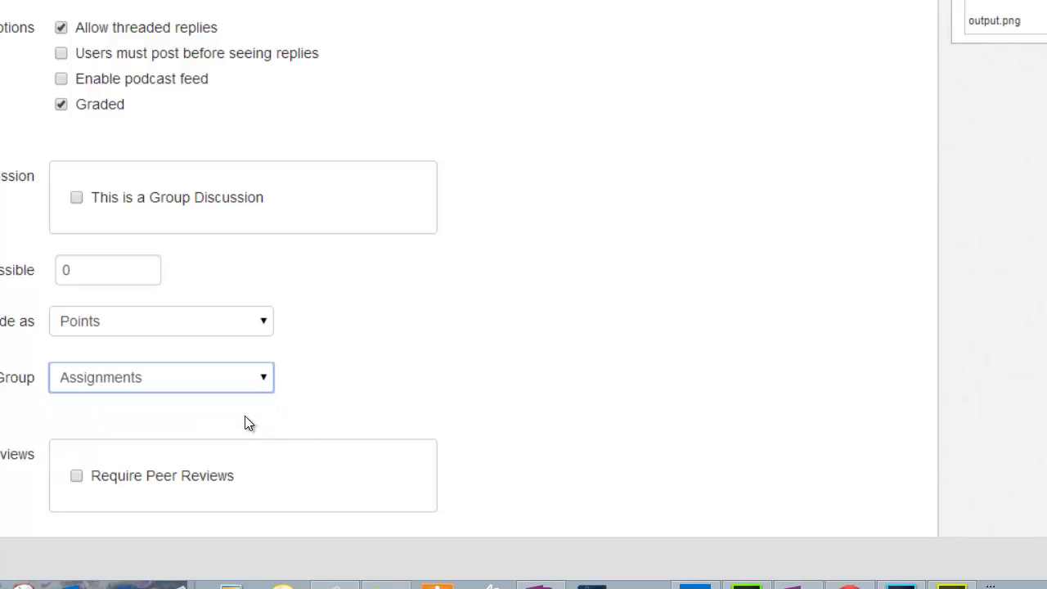
key(Down)
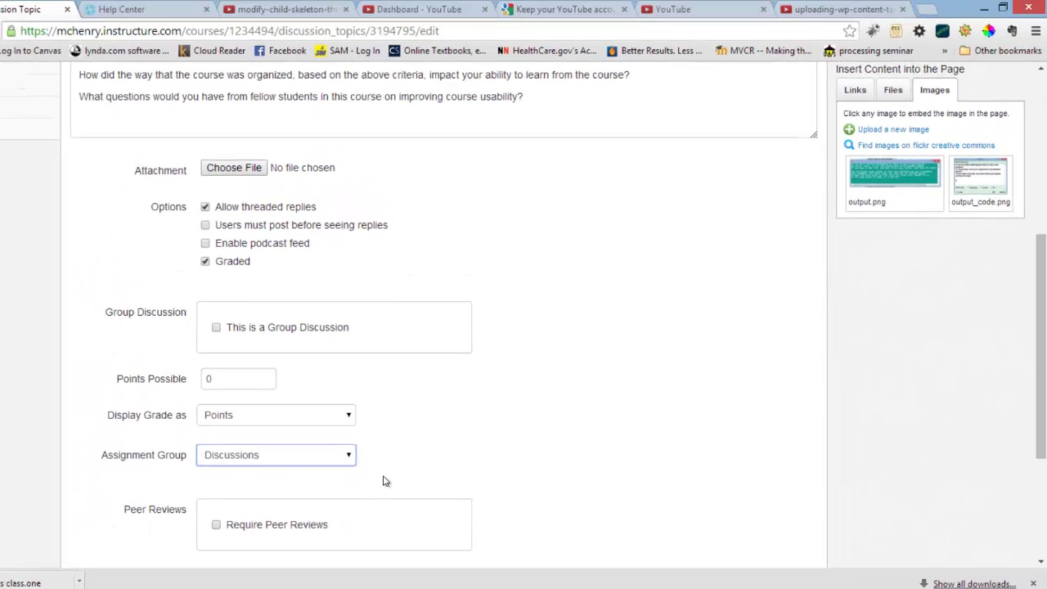
Step: Check the Available From calendar without choosing a date, and set the discussion's due date to Jun 27, 2014
click(384, 481)
scroll(385, 480, down, 2)
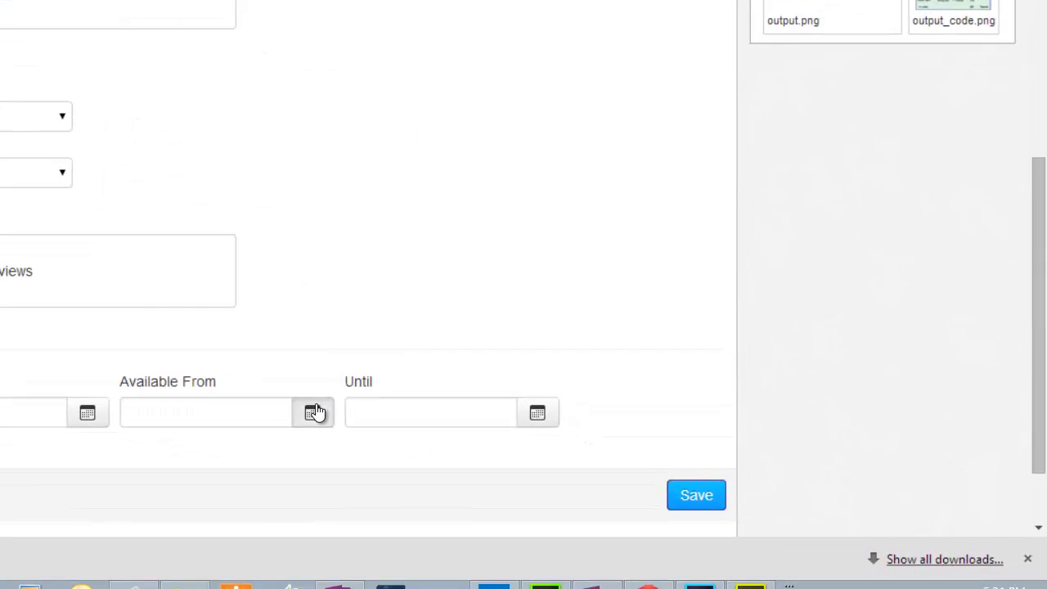
click(369, 430)
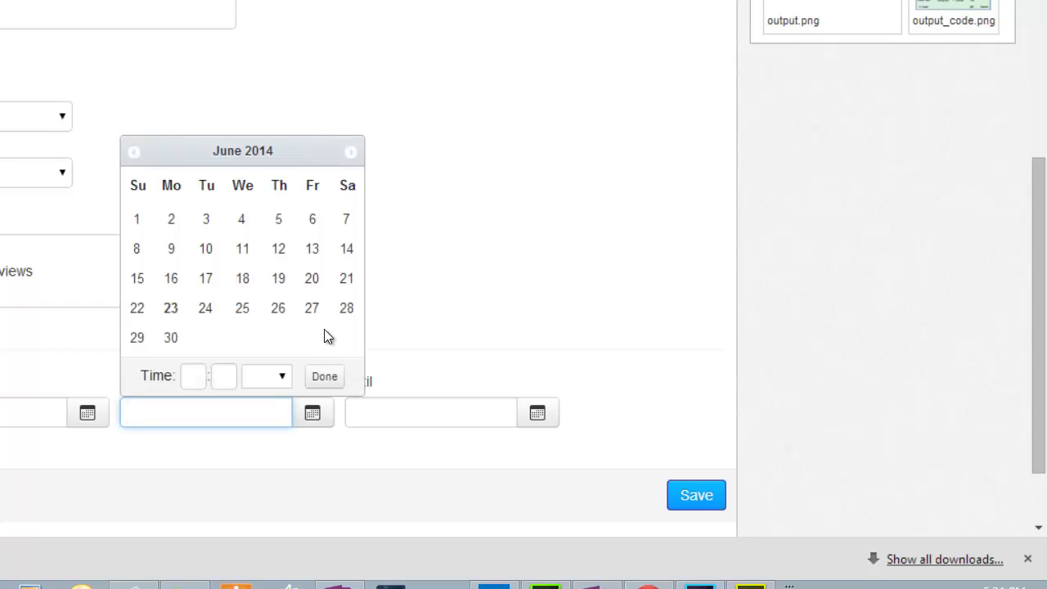
click(419, 332)
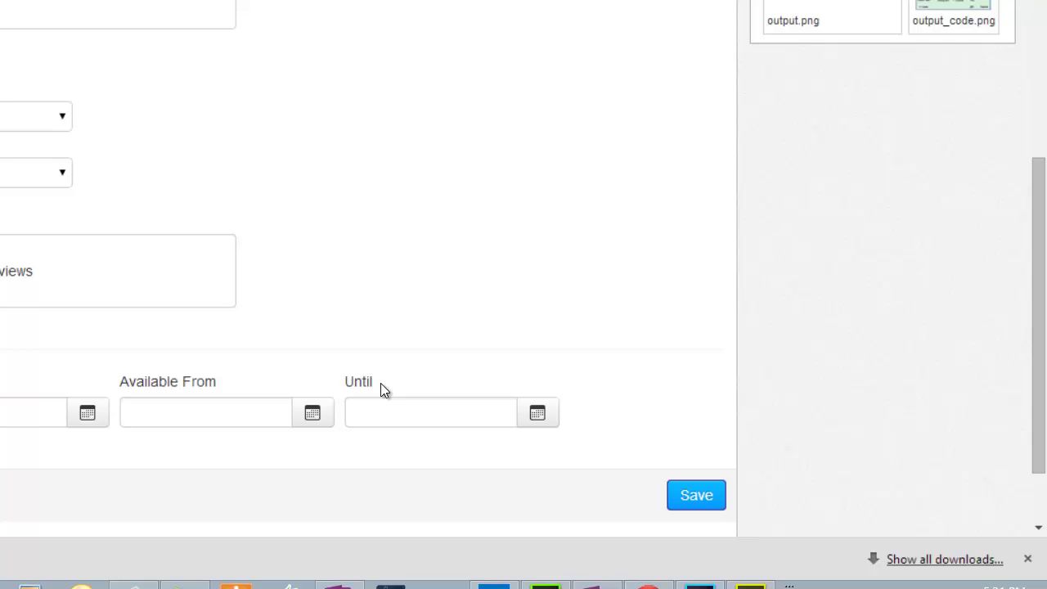
click(90, 415)
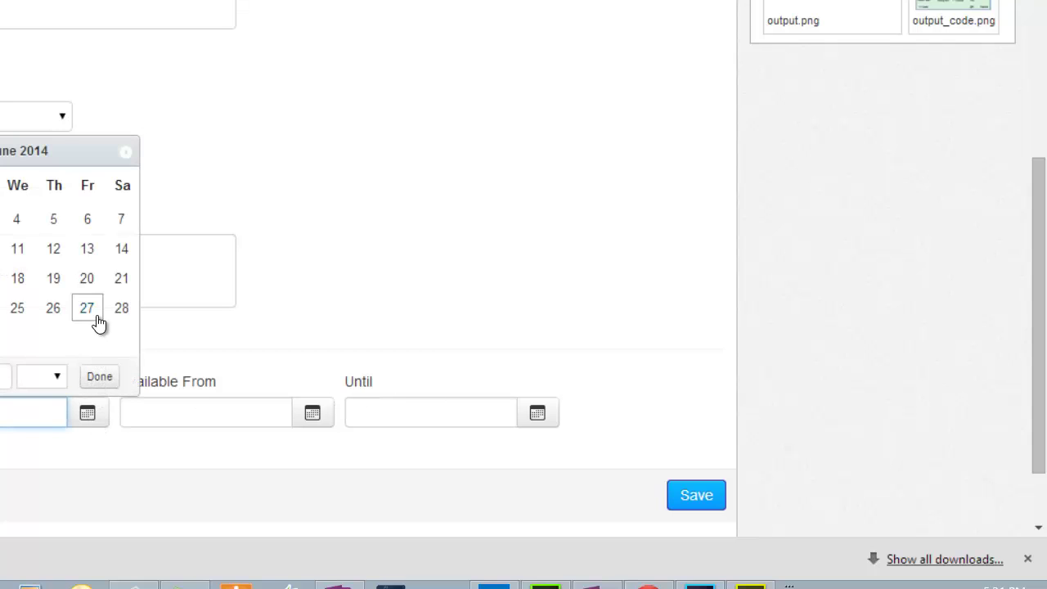
click(88, 308)
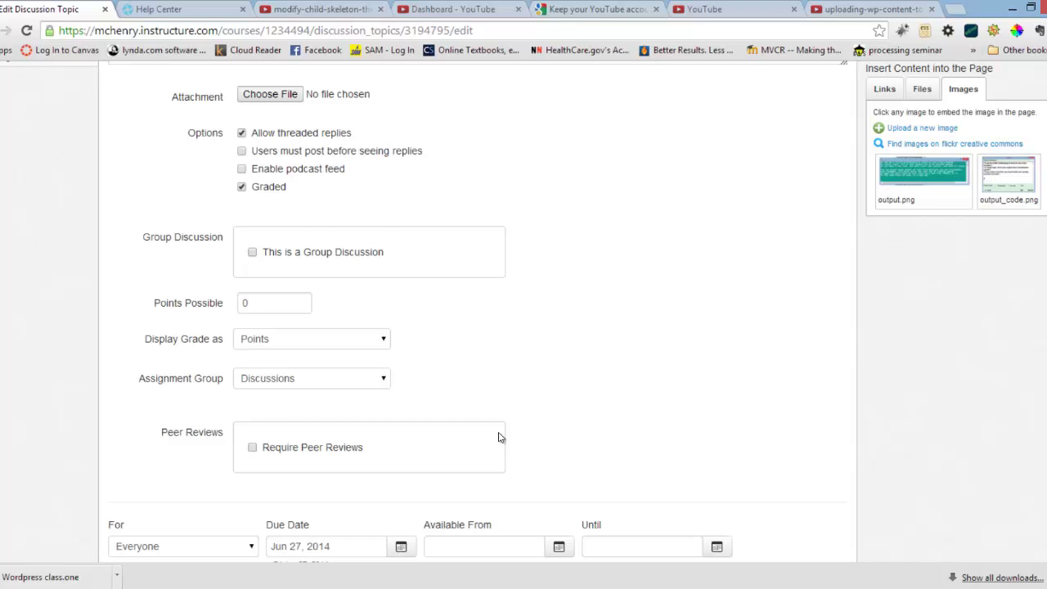
Step: Add "Post your initial response by Friday at Midnight, and respond to two other students by Monday at Midnight." below the last question
scroll(498, 437, up, 5)
scroll(400, 332, down, 2)
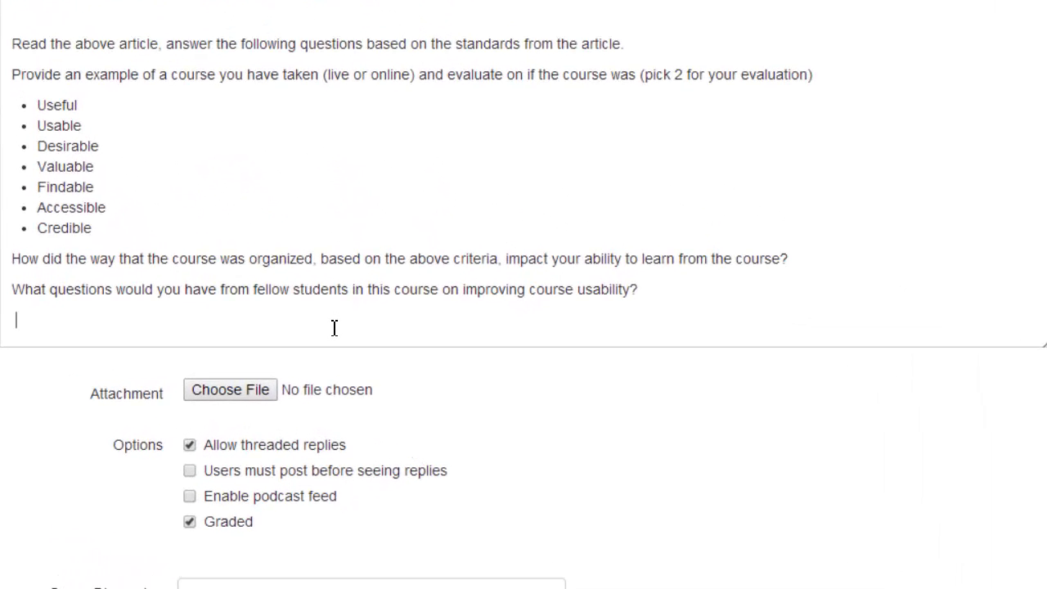
key(Return)
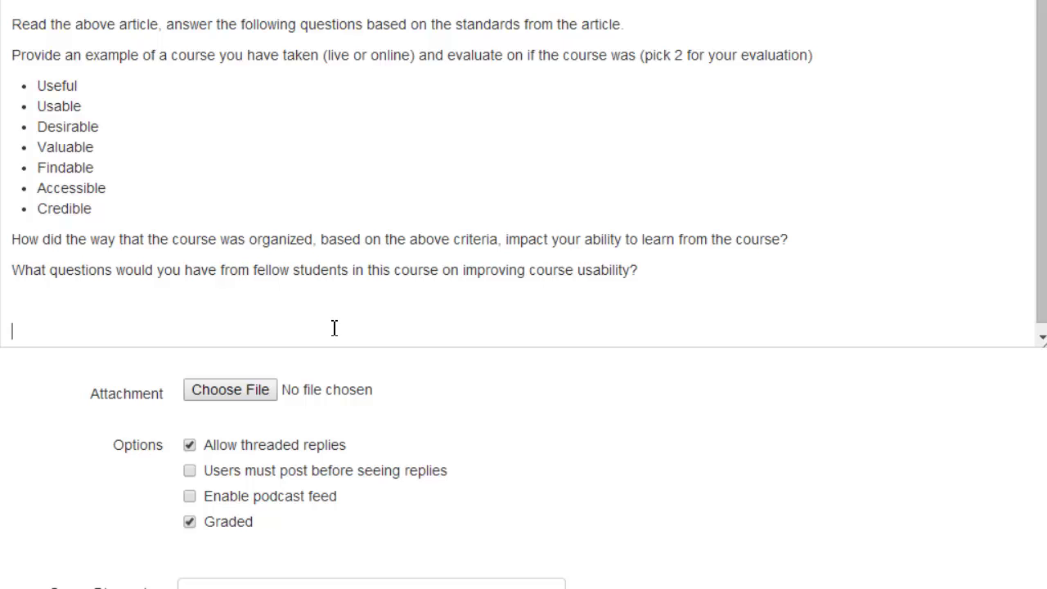
text(Post your ini)
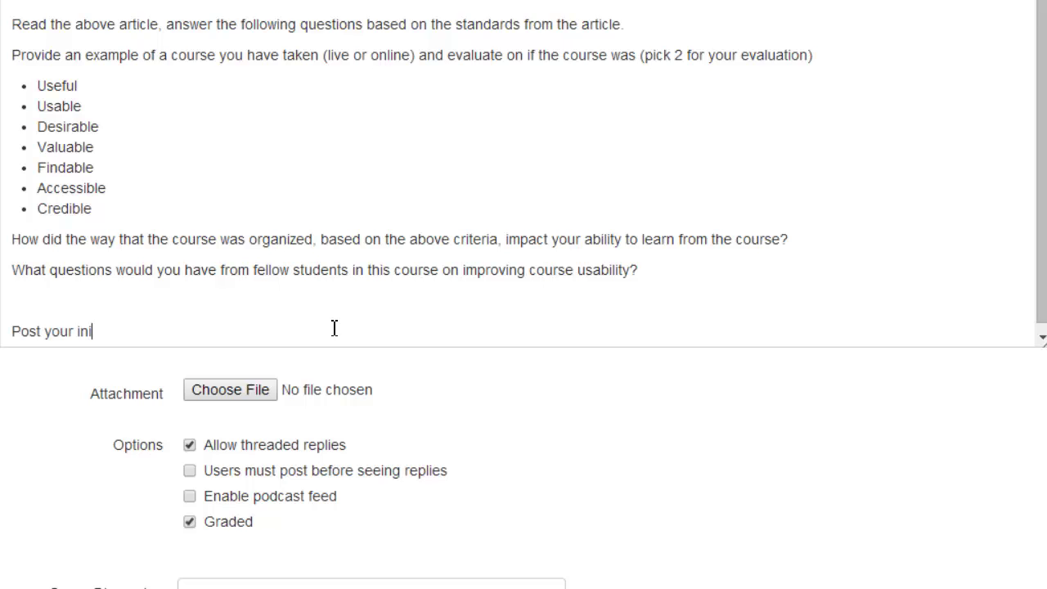
text(tial respon)
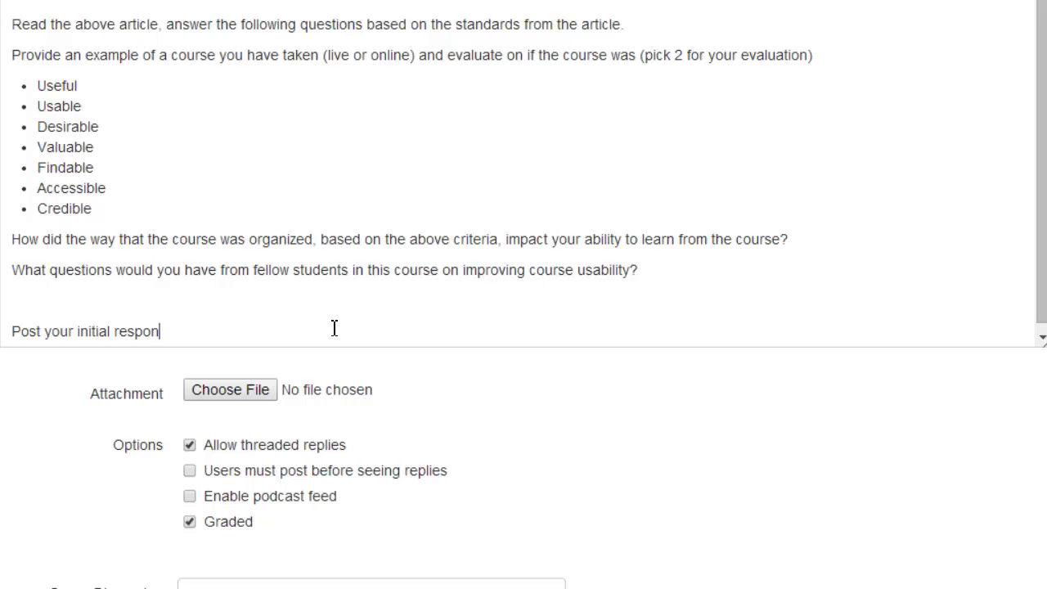
text(se by Friday at Midnight, and )
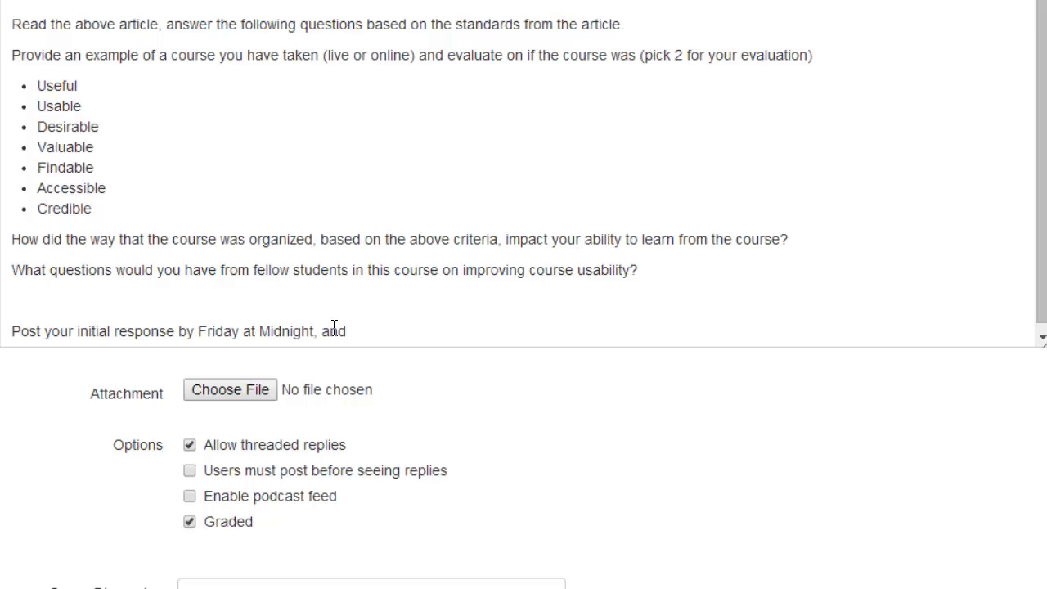
text(respond to two other stu)
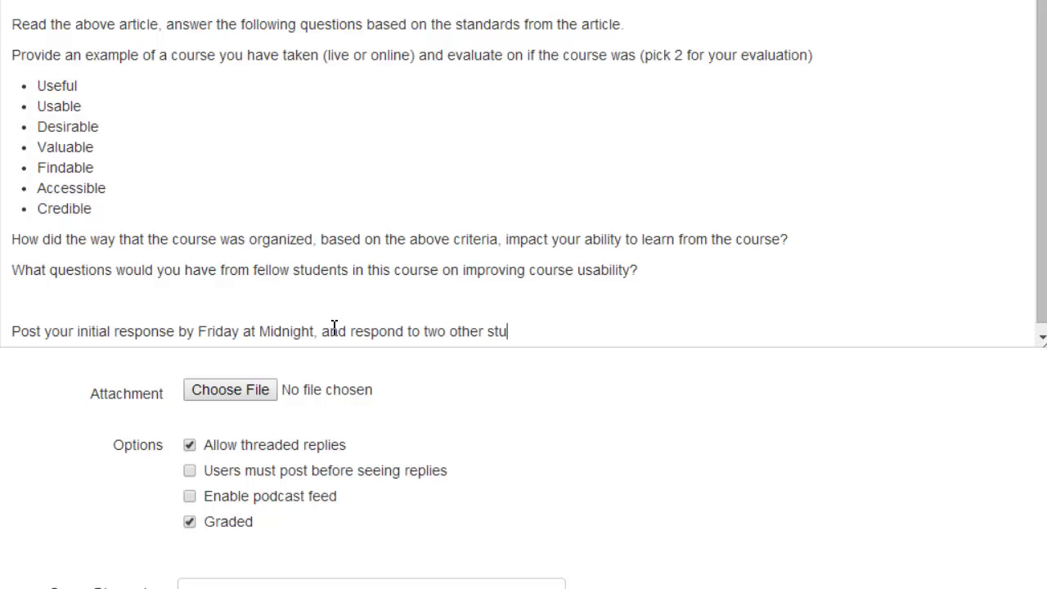
text(dents by Mond)
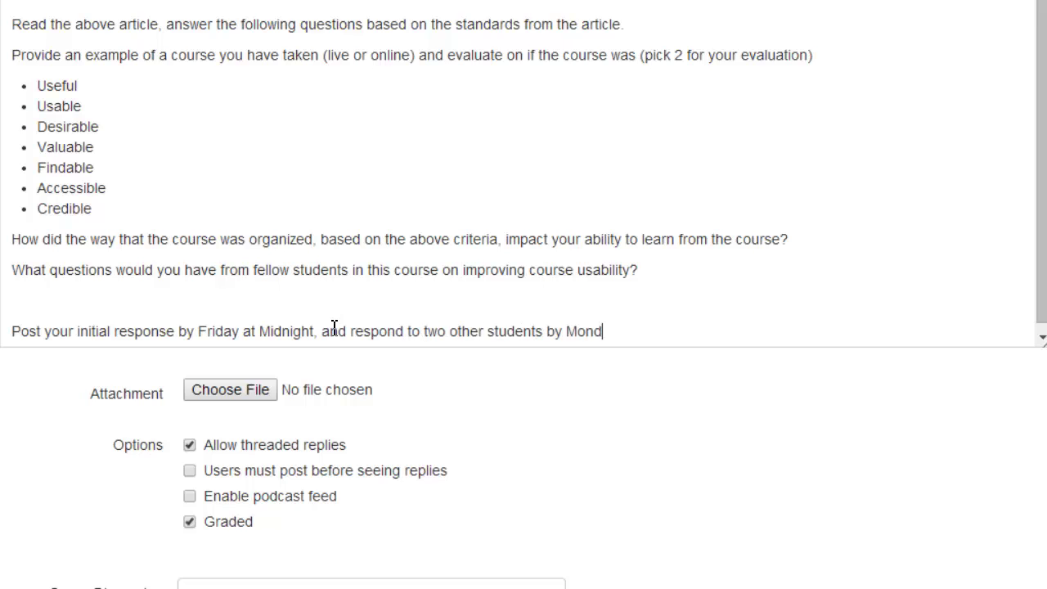
text(ay a)
key(BackSpace)
key(BackSpace)
text(ay at Midig)
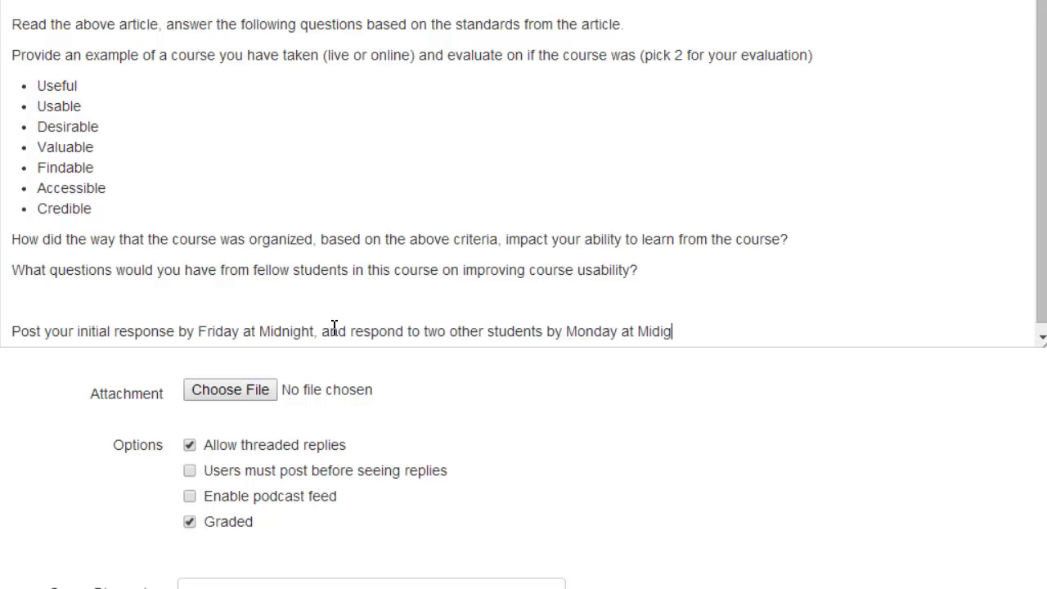
text(ht.)
right_click(664, 331)
click(720, 198)
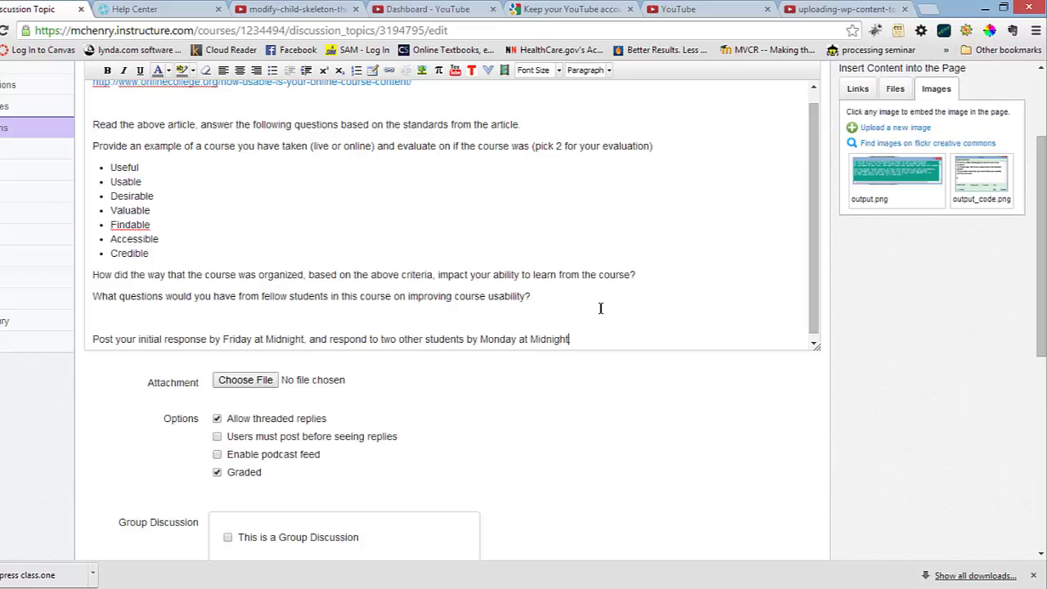
Step: Set the font size of the response deadline line at the end of the discussion text to 5 (18pt)
scroll(600, 308, up, 1)
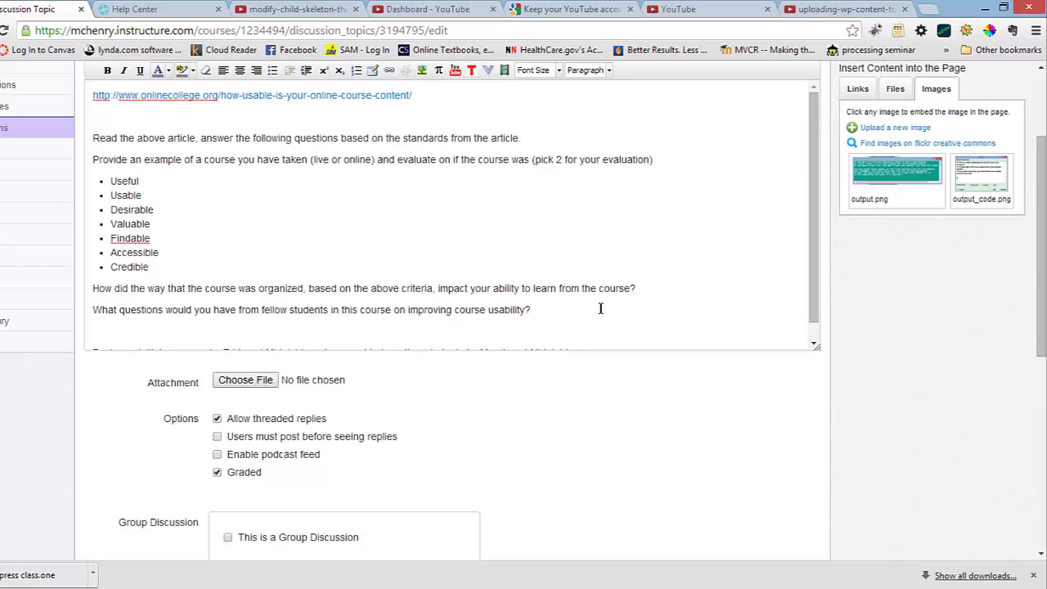
scroll(603, 304, down, 1)
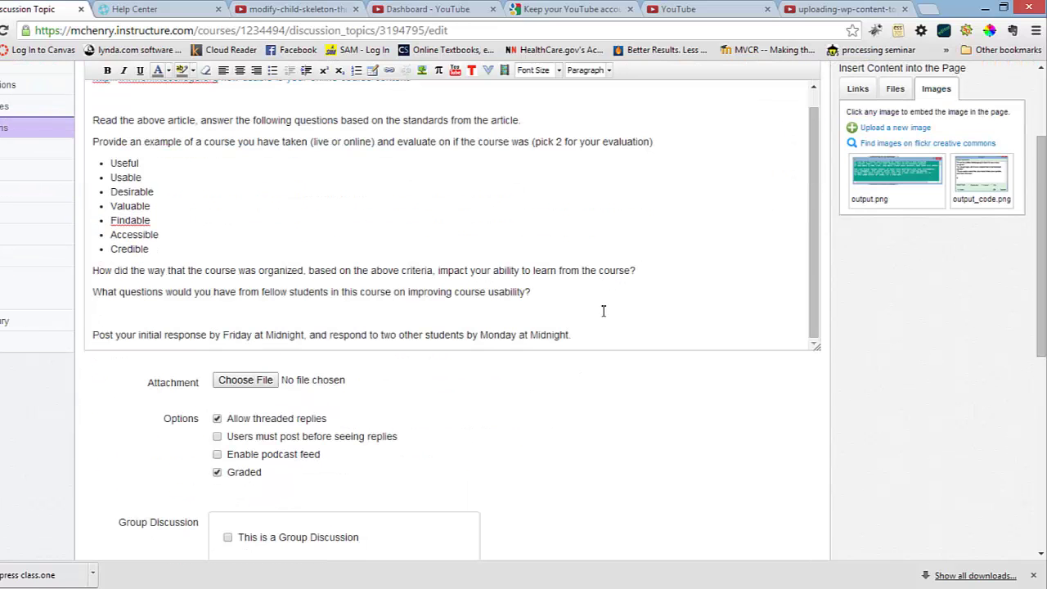
drag(597, 335, 91, 336)
scroll(254, 315, up, 2)
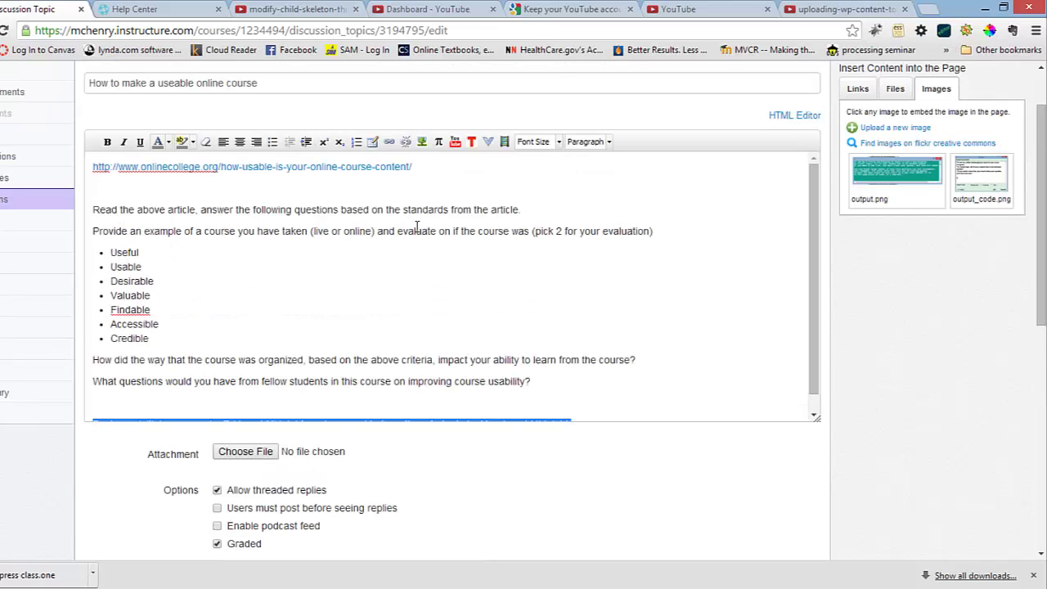
click(560, 144)
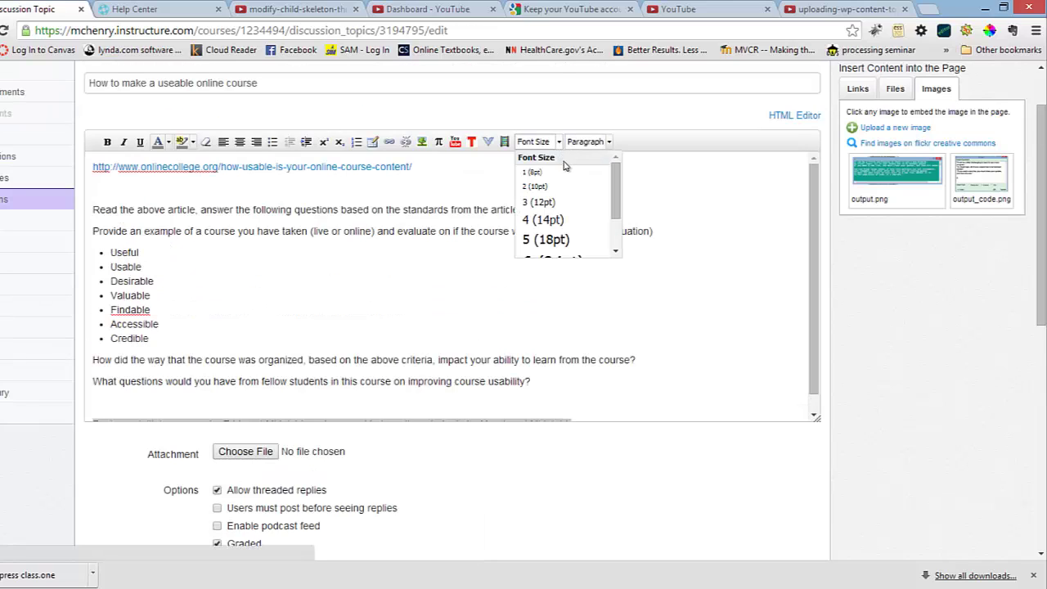
click(566, 206)
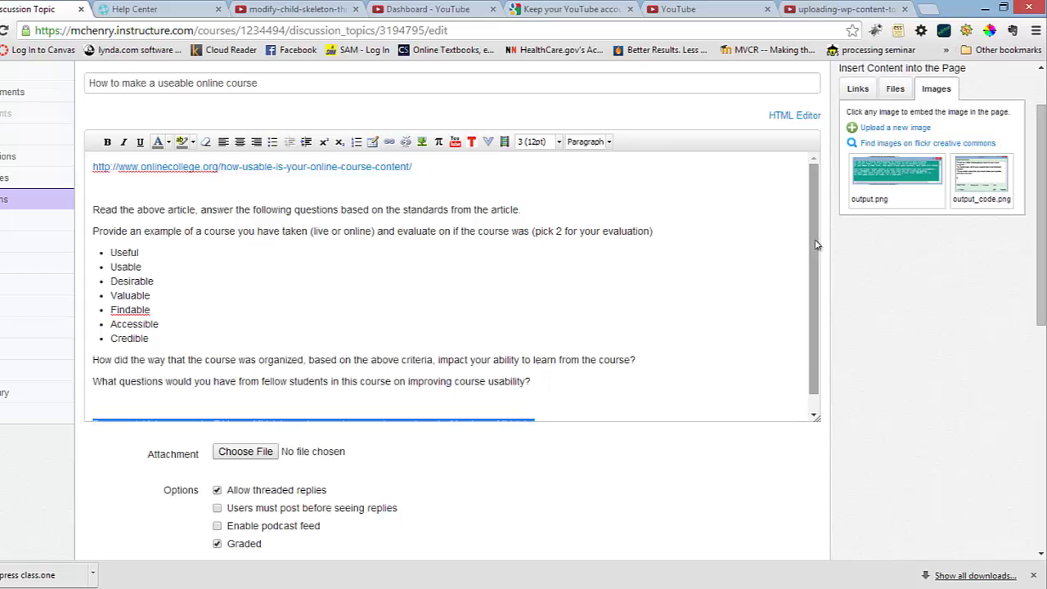
drag(816, 241, 815, 255)
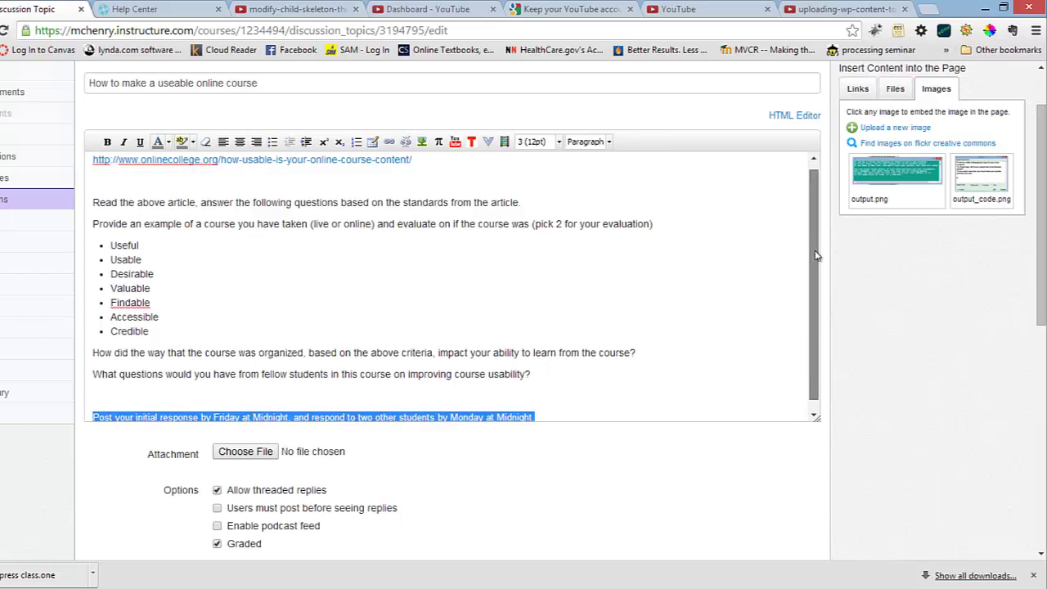
click(560, 144)
click(573, 239)
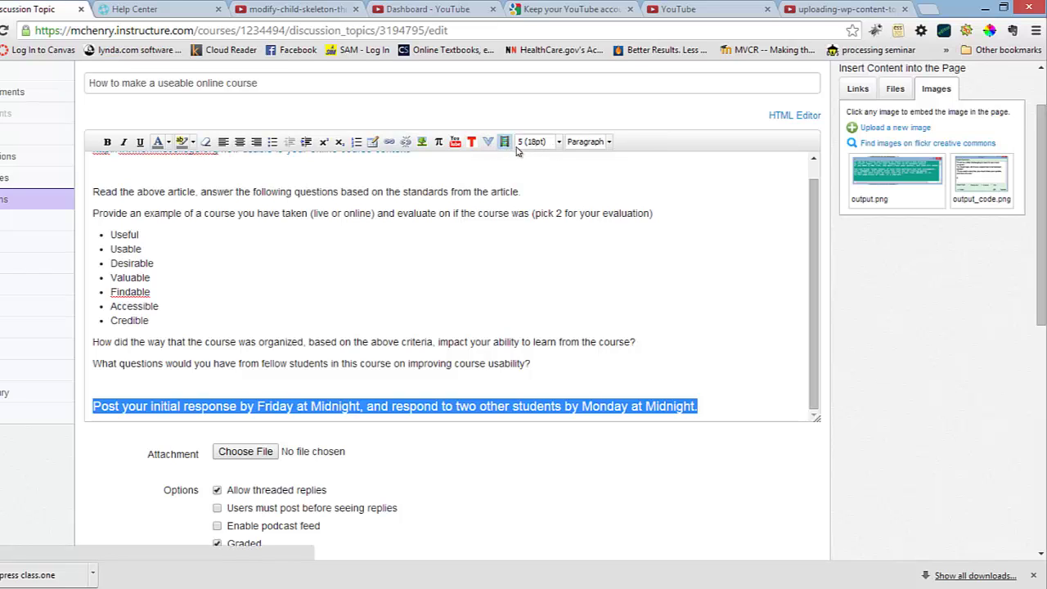
Step: Format the deadline line as Heading 4, center it, and make it bold, italic and underlined
click(609, 143)
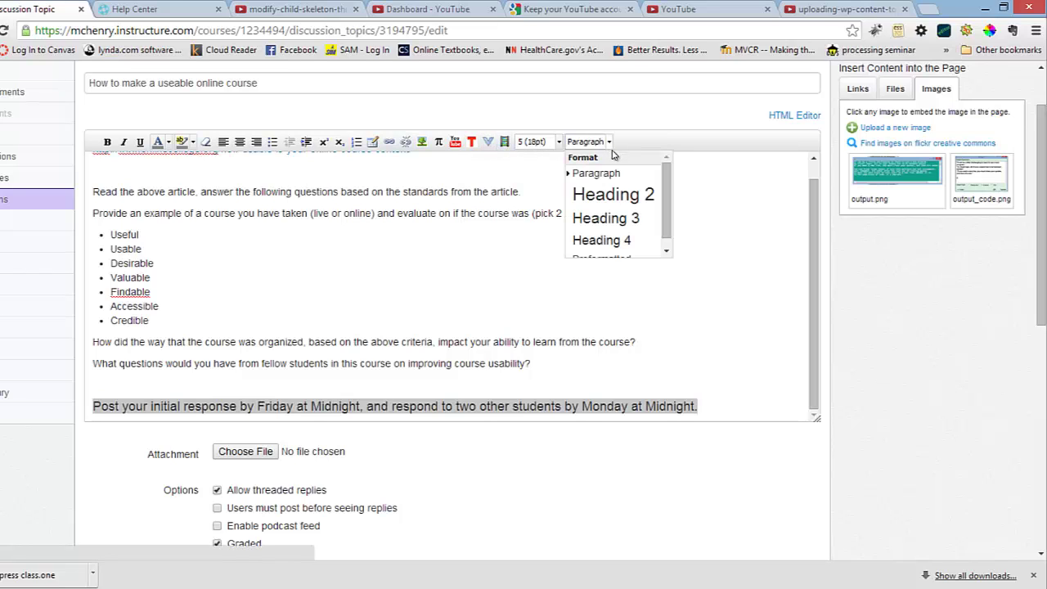
click(614, 239)
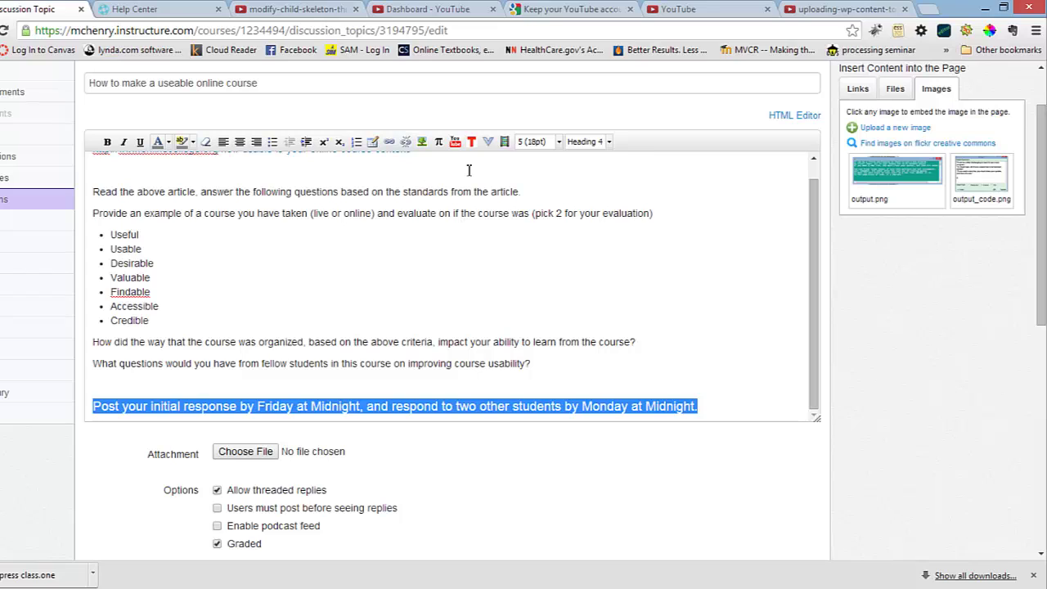
click(241, 142)
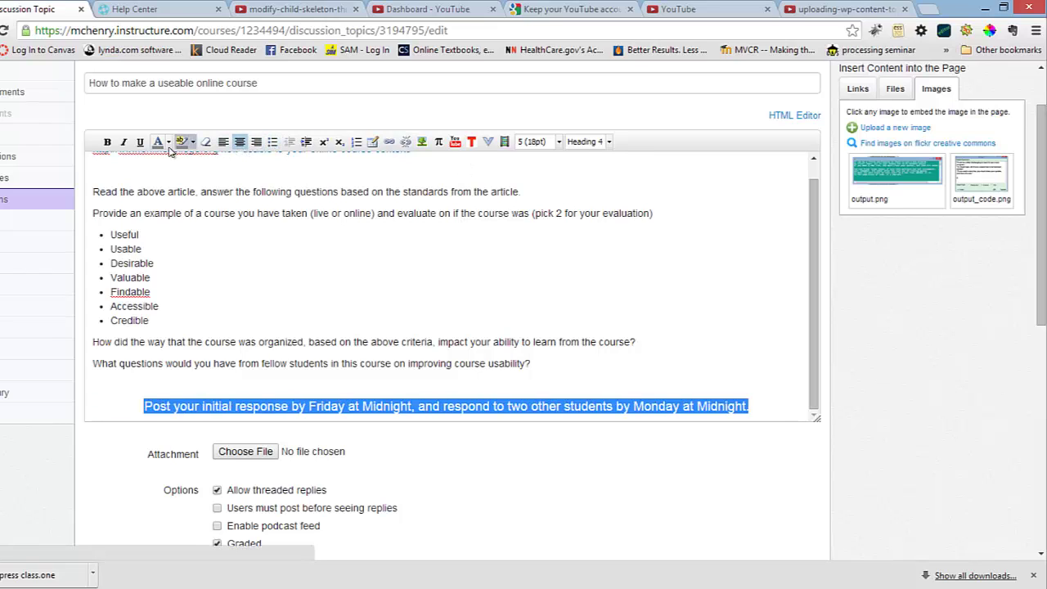
click(107, 142)
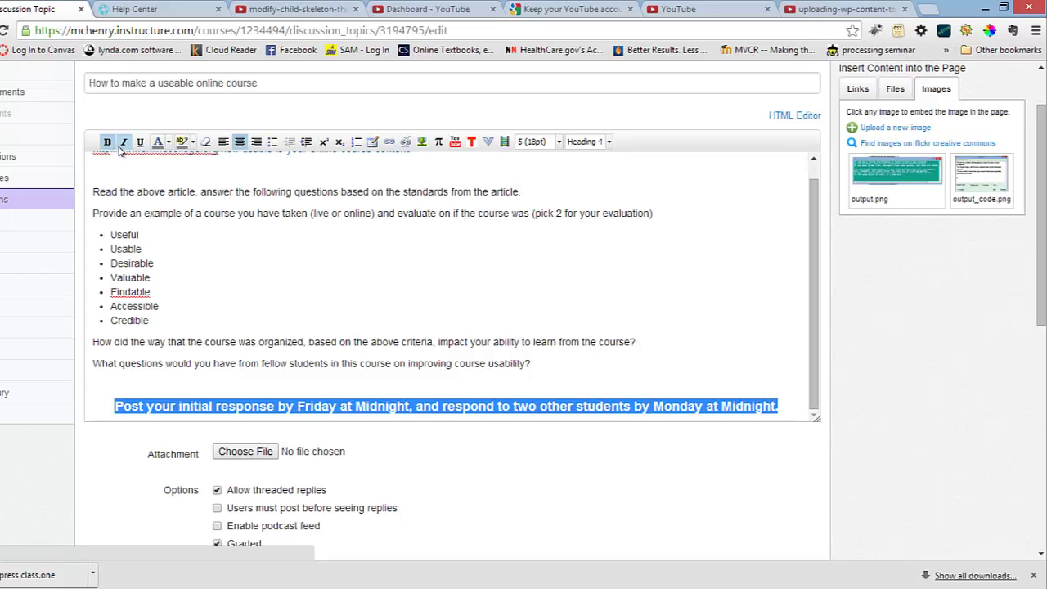
click(121, 145)
click(140, 143)
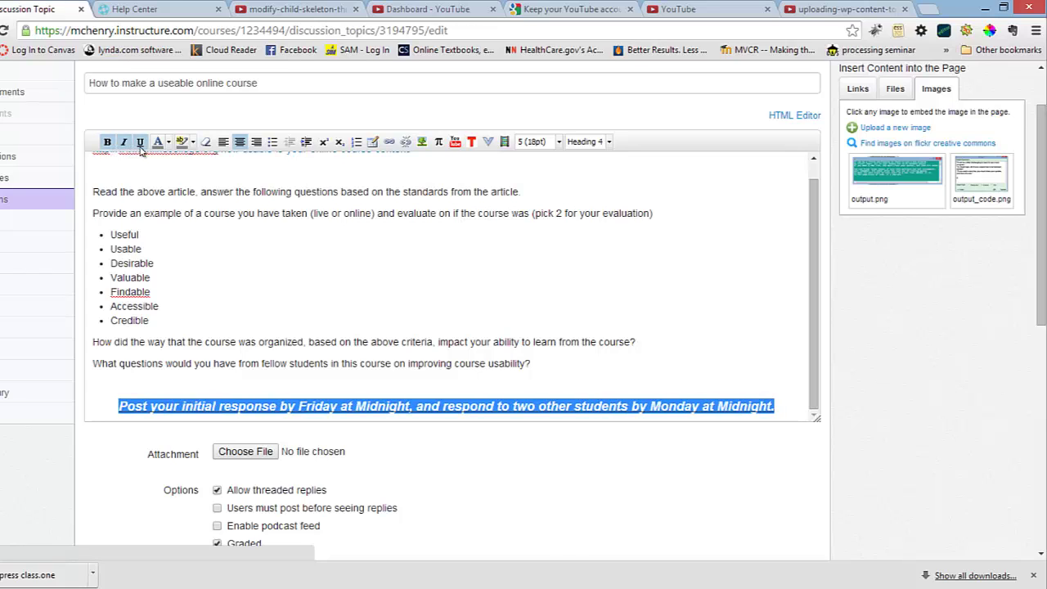
Step: Color the deadline line's text red and give it a light yellow highlight
click(174, 147)
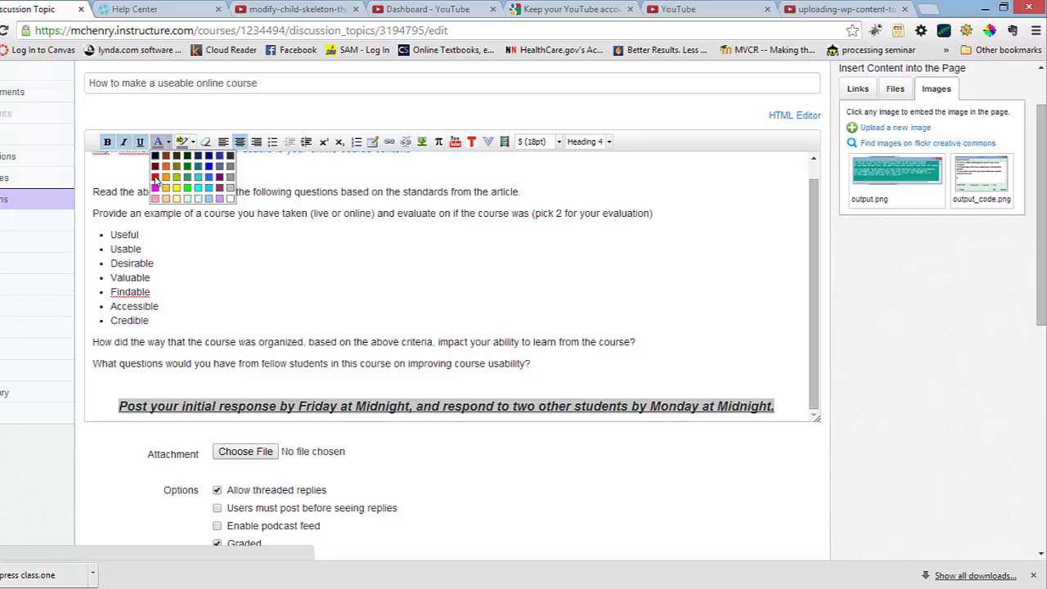
click(184, 156)
click(188, 143)
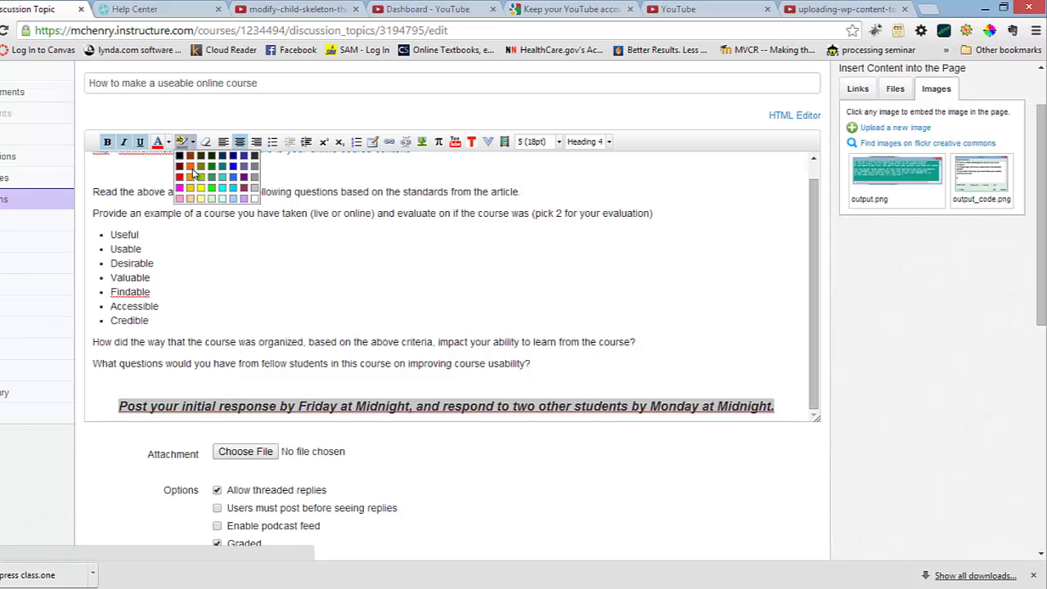
click(201, 198)
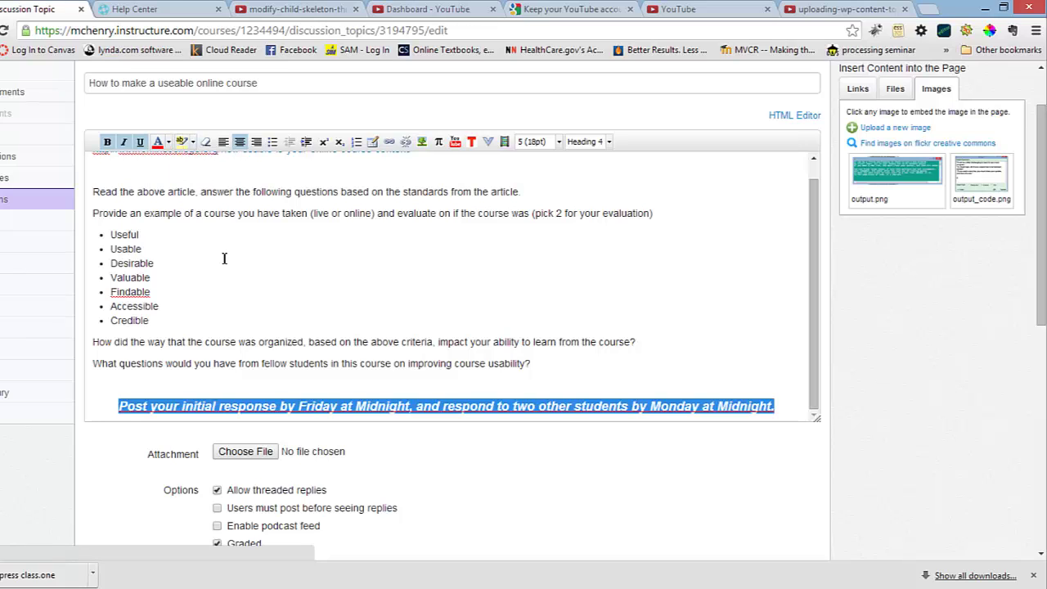
click(225, 262)
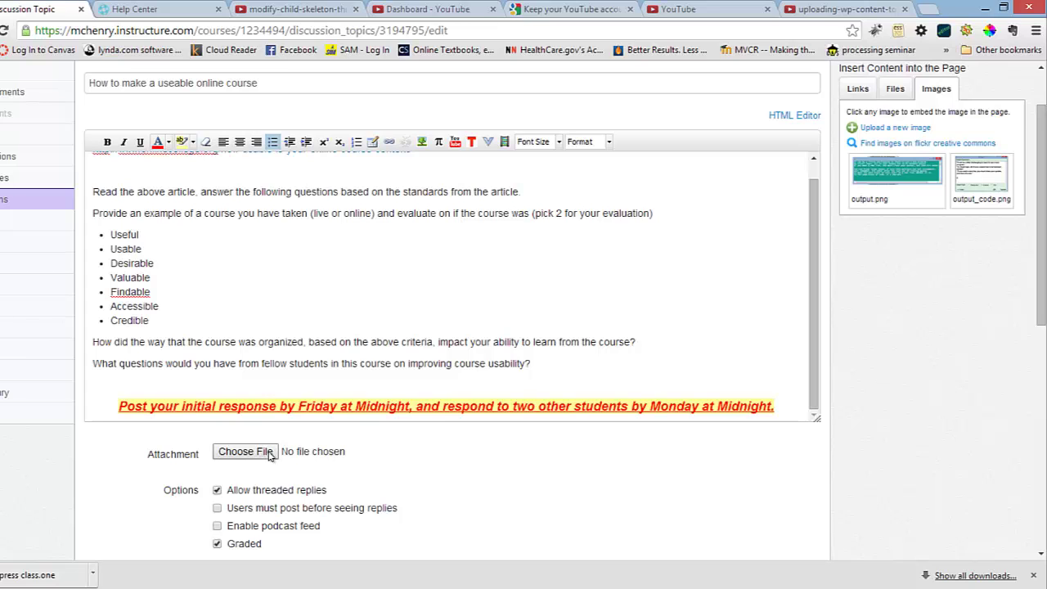
scroll(378, 434, down, 1)
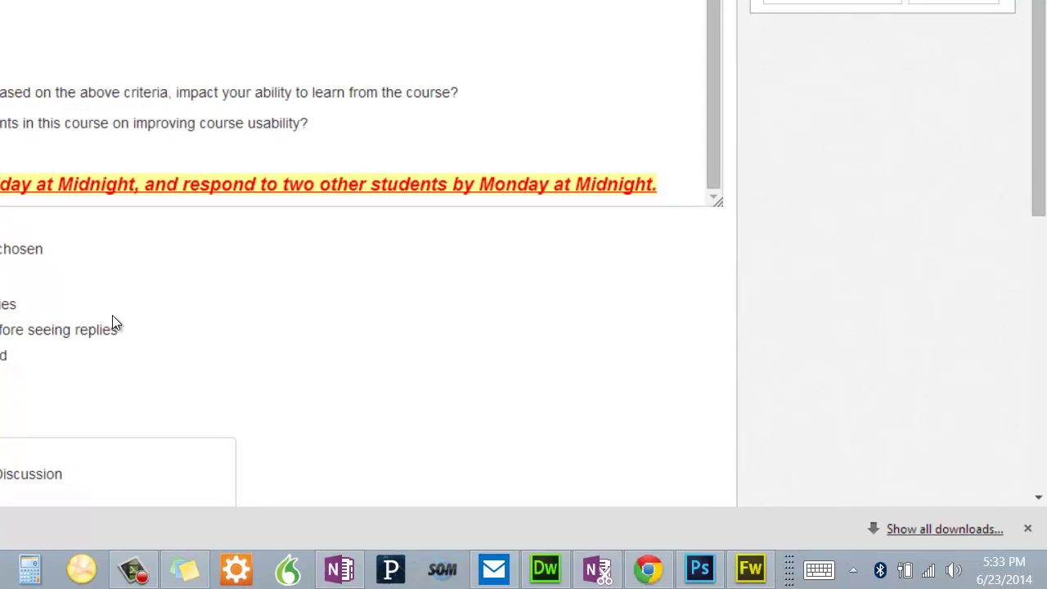
scroll(185, 335, down, 5)
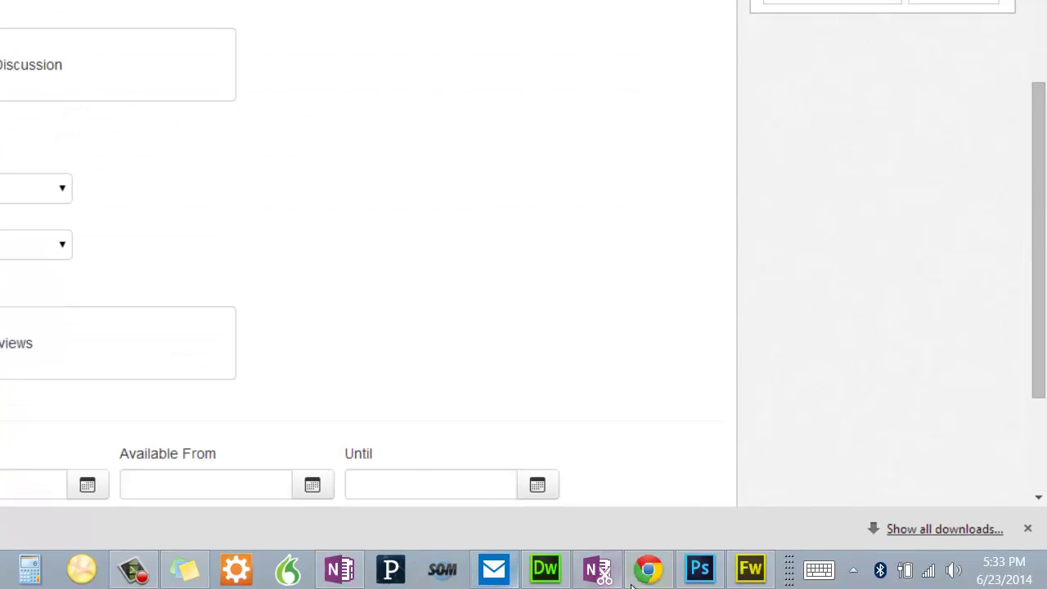
click(133, 570)
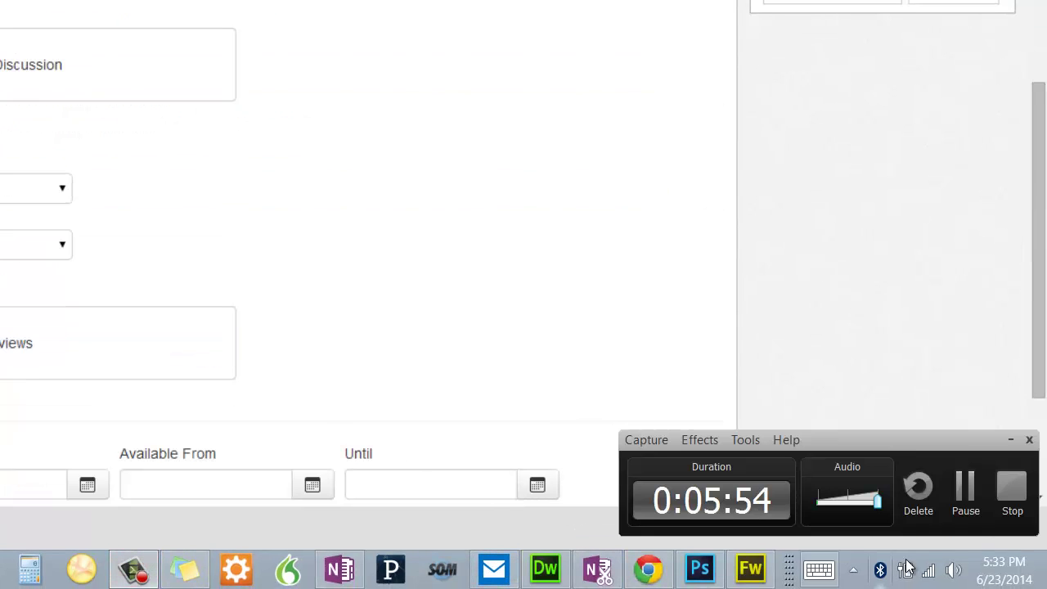